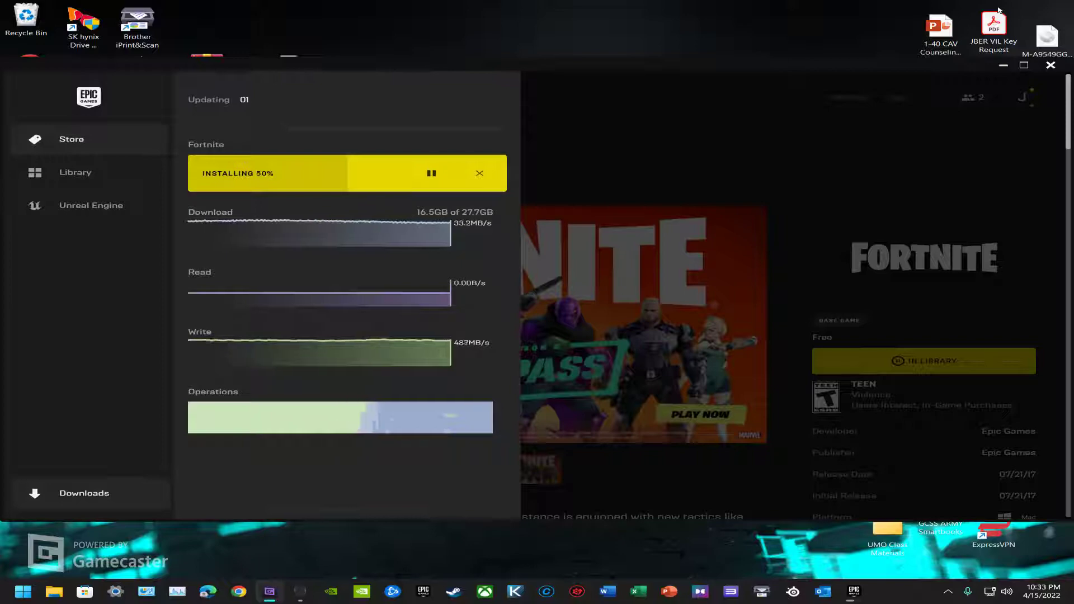
Minimize the Epic Games Fortnite download window and bring up the Google homepage in Edge
{"action": "left_click", "coordinate": [1003, 65]}
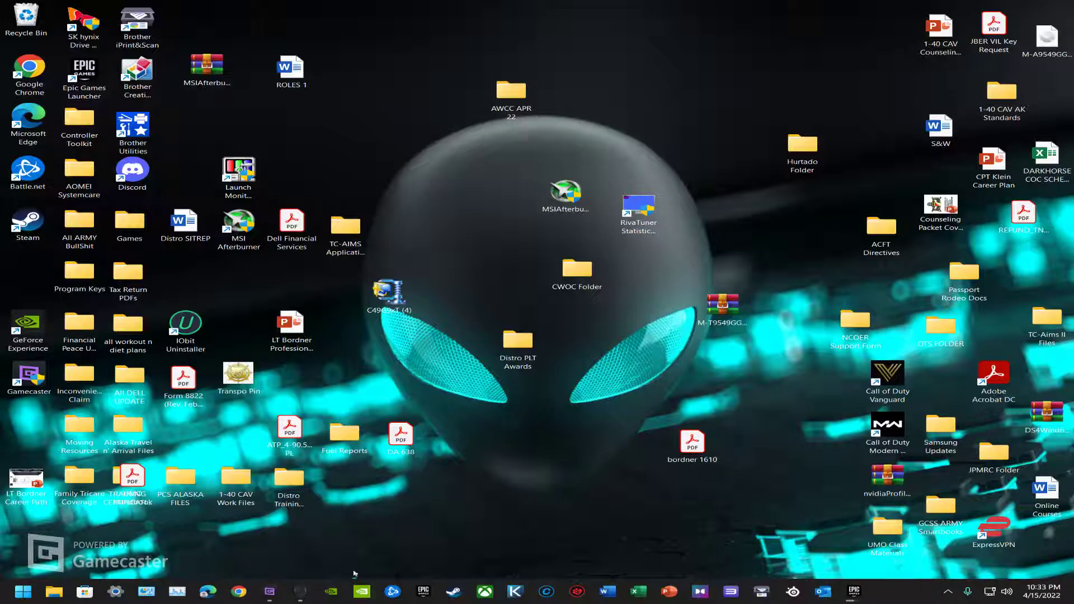
{"action": "left_click", "coordinate": [207, 592]}
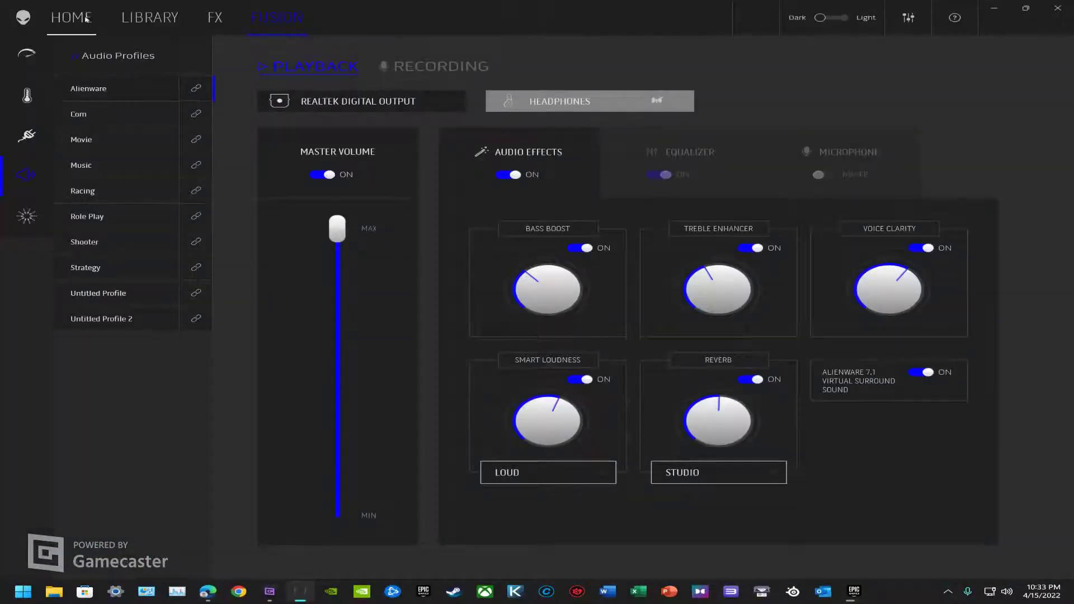
Switch Alienware Command Center from audio settings to its HOME page, then launch Windows Settings
{"action": "left_click", "coordinate": [70, 17]}
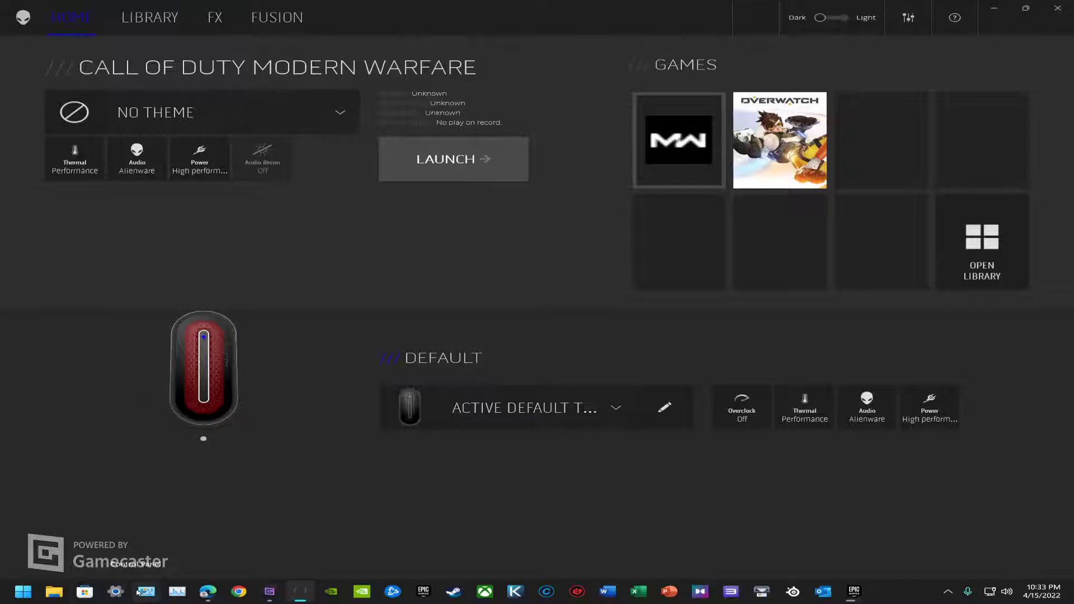
{"action": "left_click", "coordinate": [115, 591]}
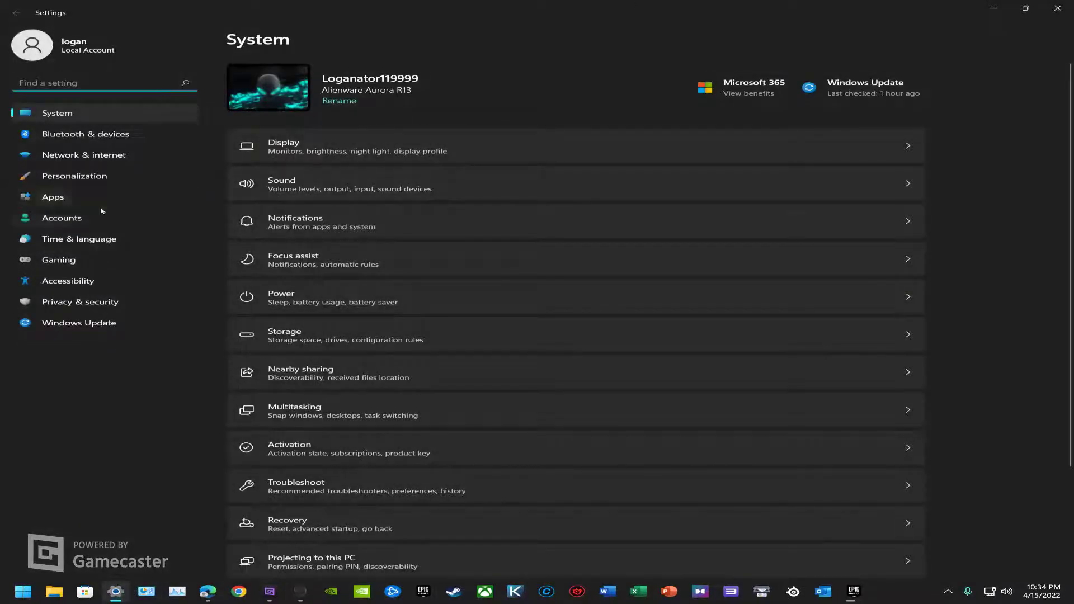
Review the installed Alienware entries under Apps > Apps & features, then close Settings
{"action": "left_click", "coordinate": [97, 200]}
{"action": "left_click", "coordinate": [401, 97]}
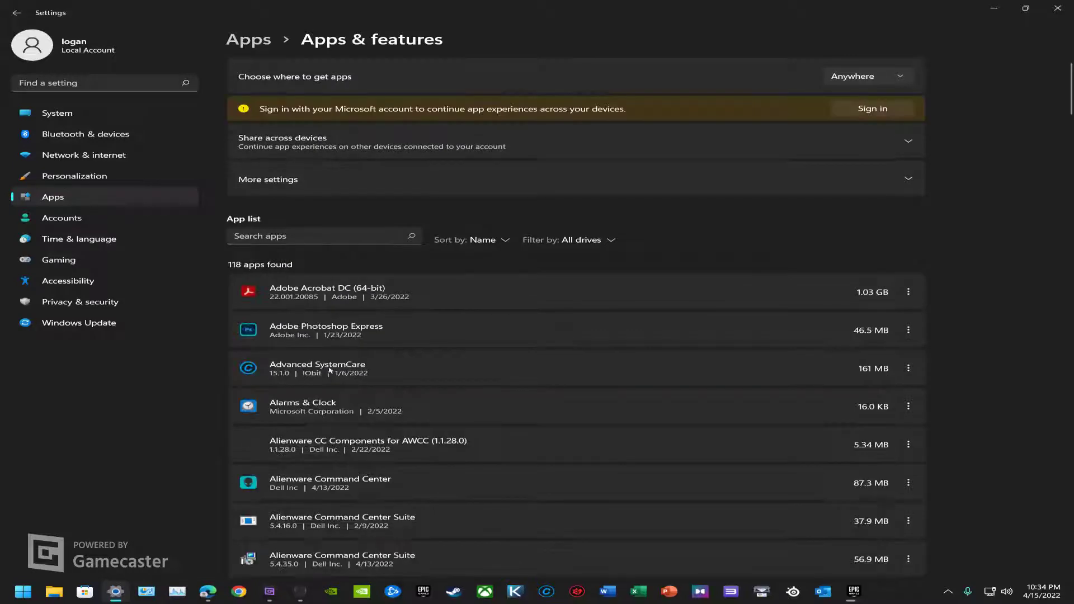
{"action": "scroll", "coordinate": [559, 334], "scroll_direction": "down", "scroll_amount": 2}
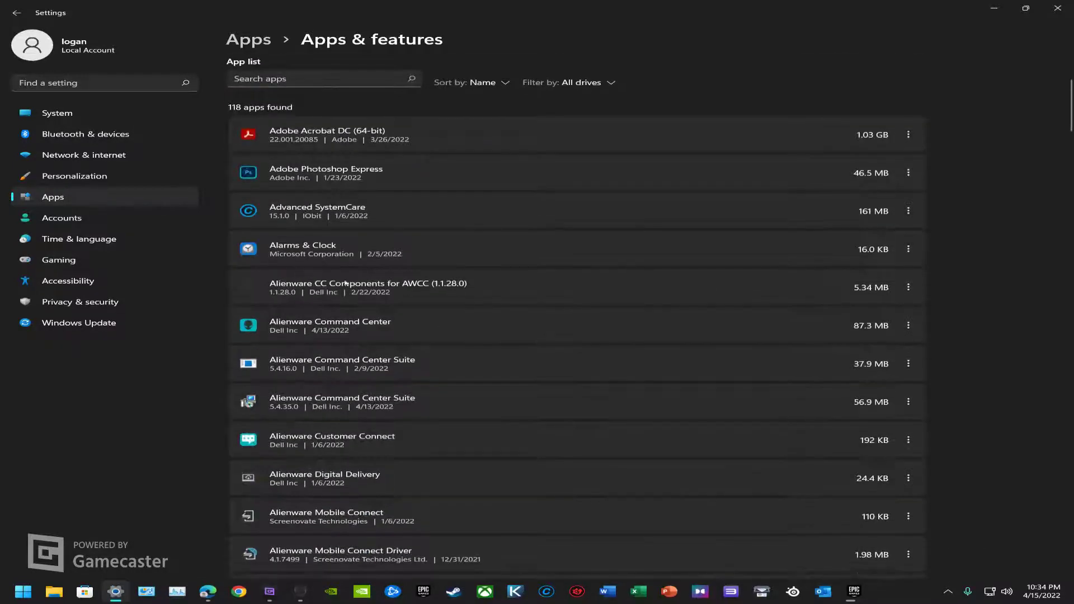
{"action": "scroll", "coordinate": [458, 302], "scroll_direction": "down", "scroll_amount": 2}
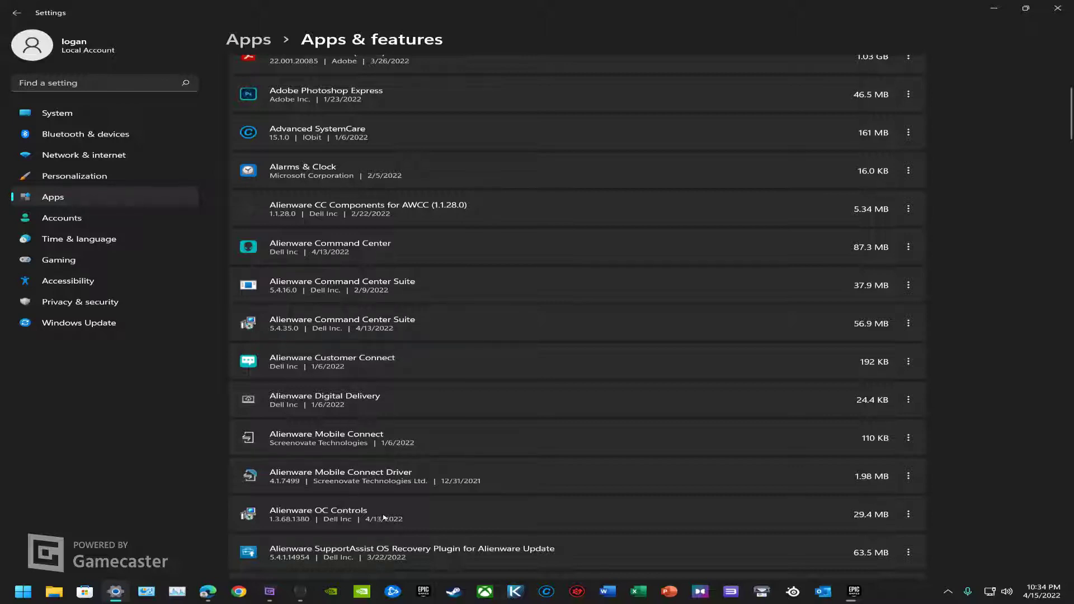
{"action": "scroll", "coordinate": [337, 514], "scroll_direction": "down", "scroll_amount": 3}
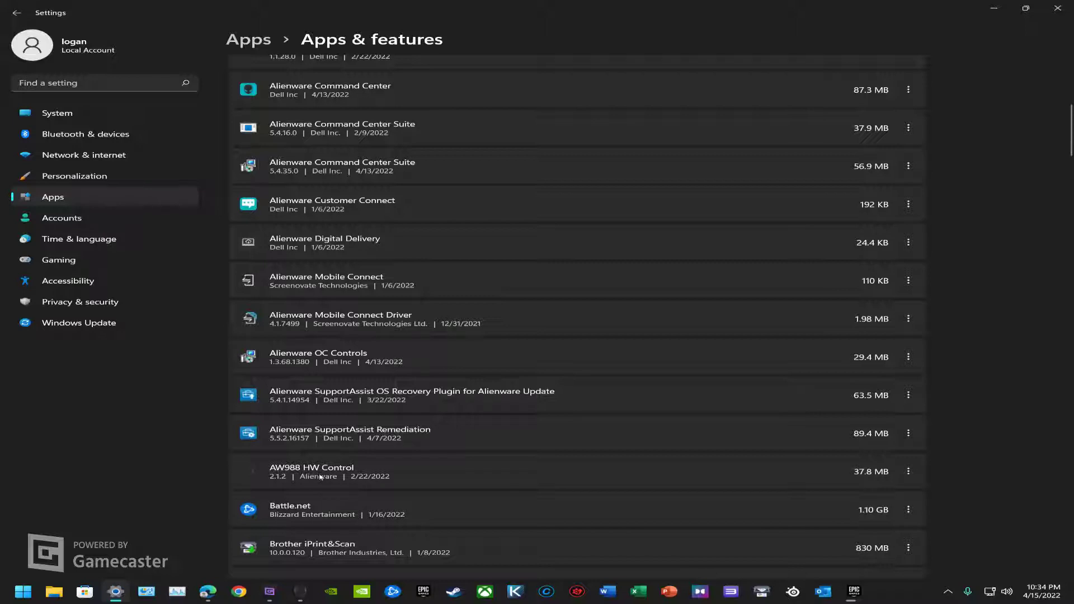
{"action": "scroll", "coordinate": [366, 474], "scroll_direction": "down", "scroll_amount": 3}
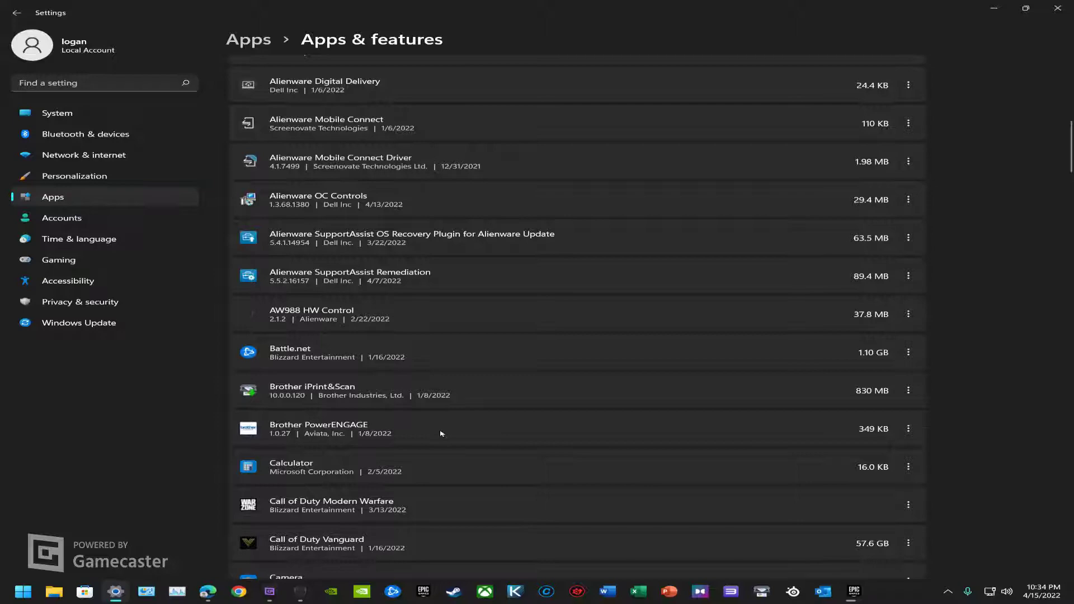
{"action": "scroll", "coordinate": [441, 434], "scroll_direction": "up", "scroll_amount": 11}
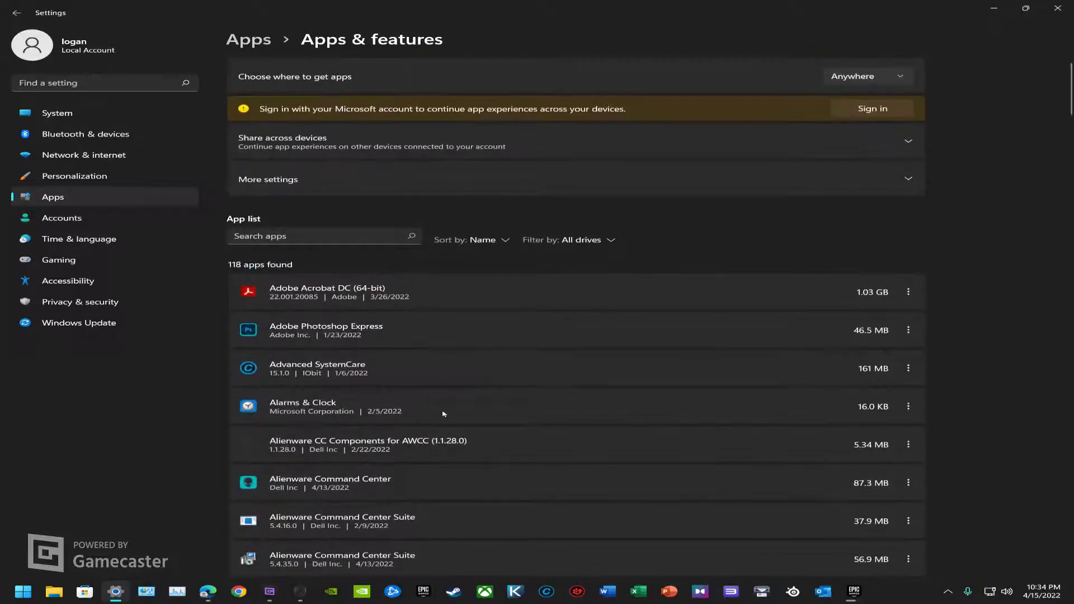
{"action": "left_click", "coordinate": [1050, 11]}
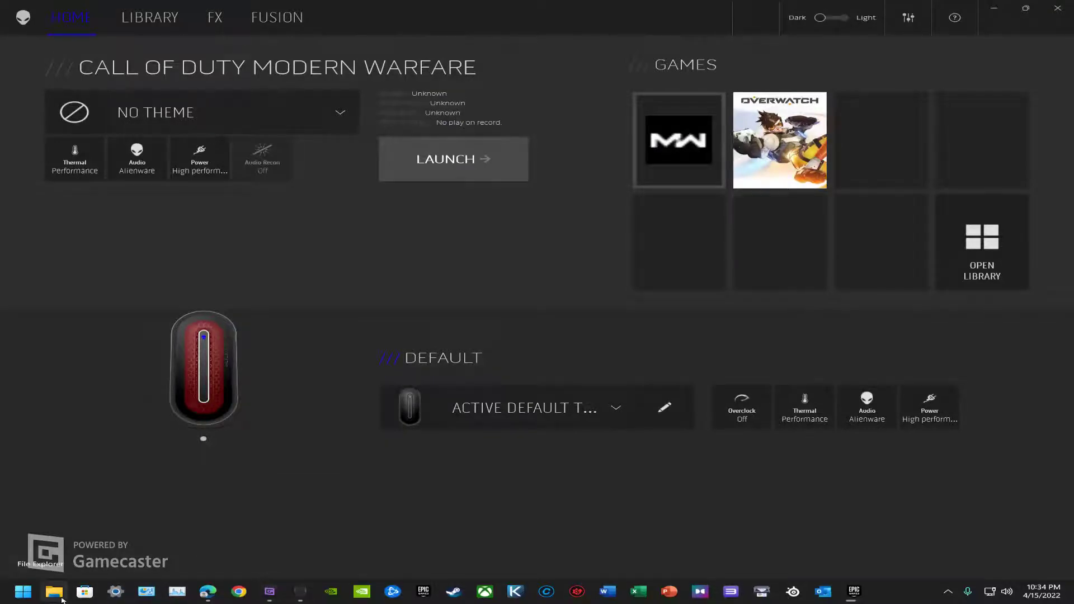
Navigate File Explorer through This PC > OS (C:) > Program Files and select the Alienware folder
{"action": "left_click", "coordinate": [61, 597]}
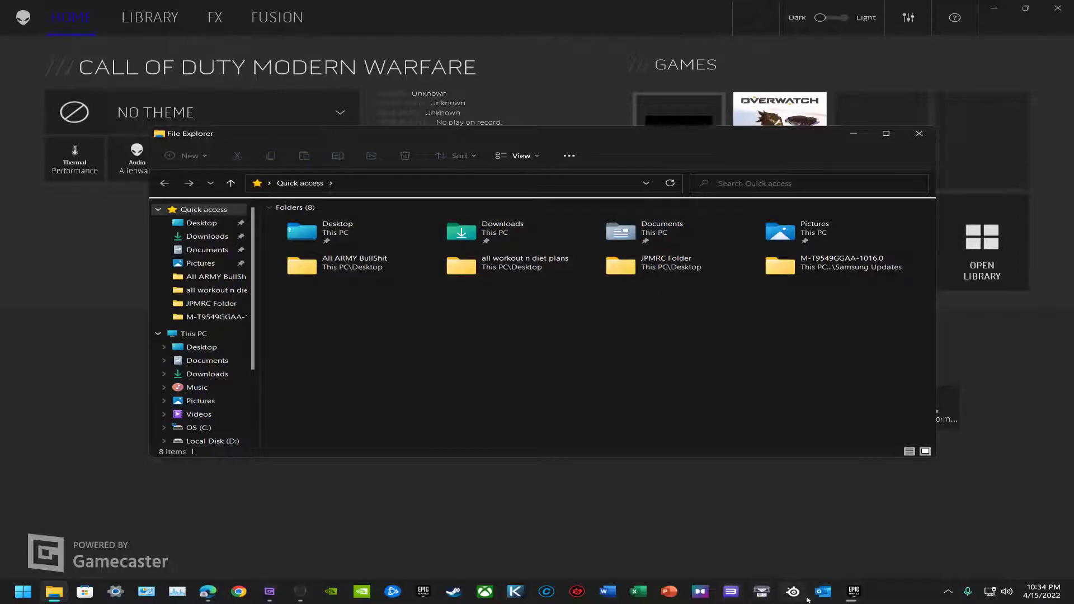
{"action": "left_click", "coordinate": [269, 591]}
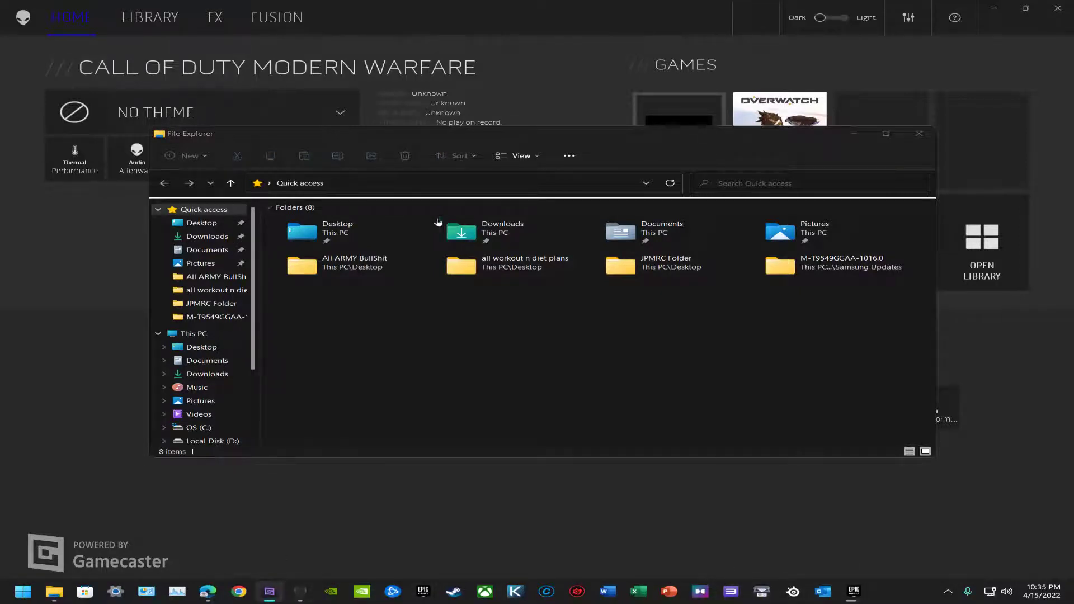
{"action": "left_click", "coordinate": [272, 592]}
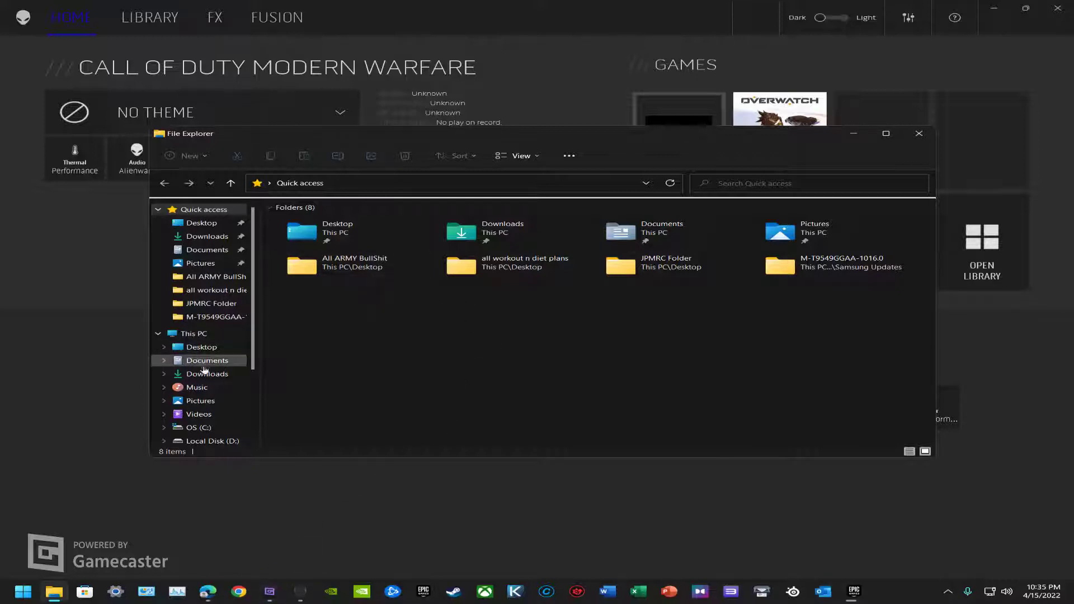
{"action": "left_click", "coordinate": [207, 334]}
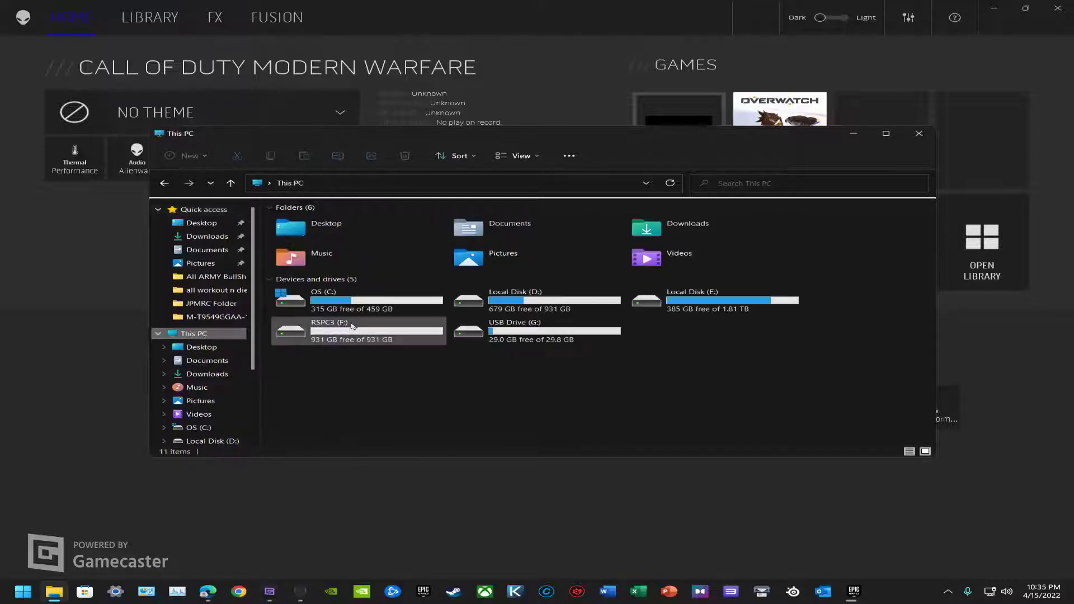
{"action": "double_click", "coordinate": [328, 302]}
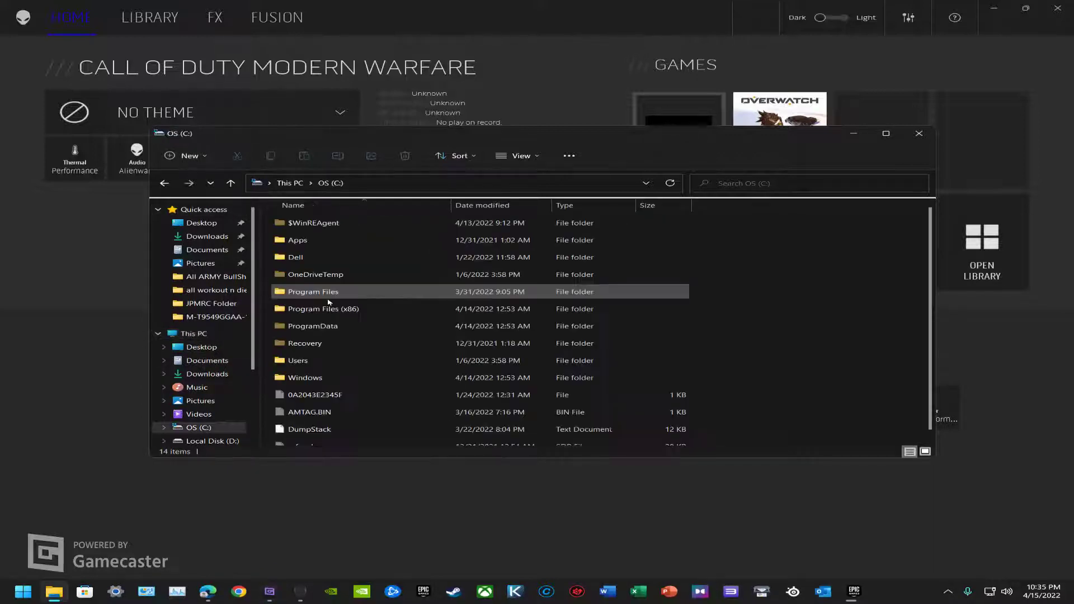
{"action": "left_click", "coordinate": [164, 183]}
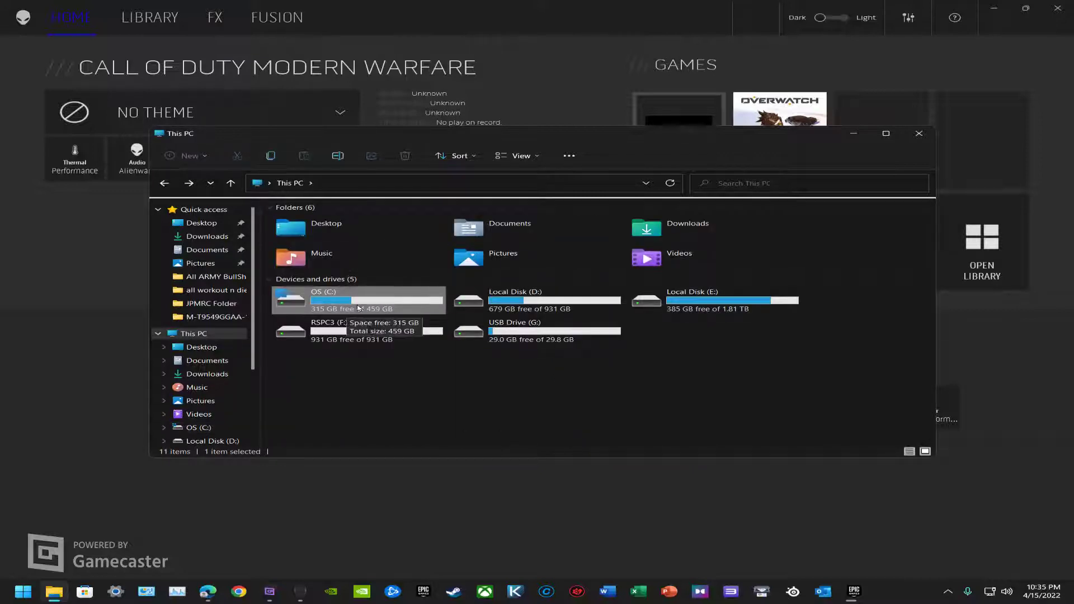
{"action": "double_click", "coordinate": [300, 297]}
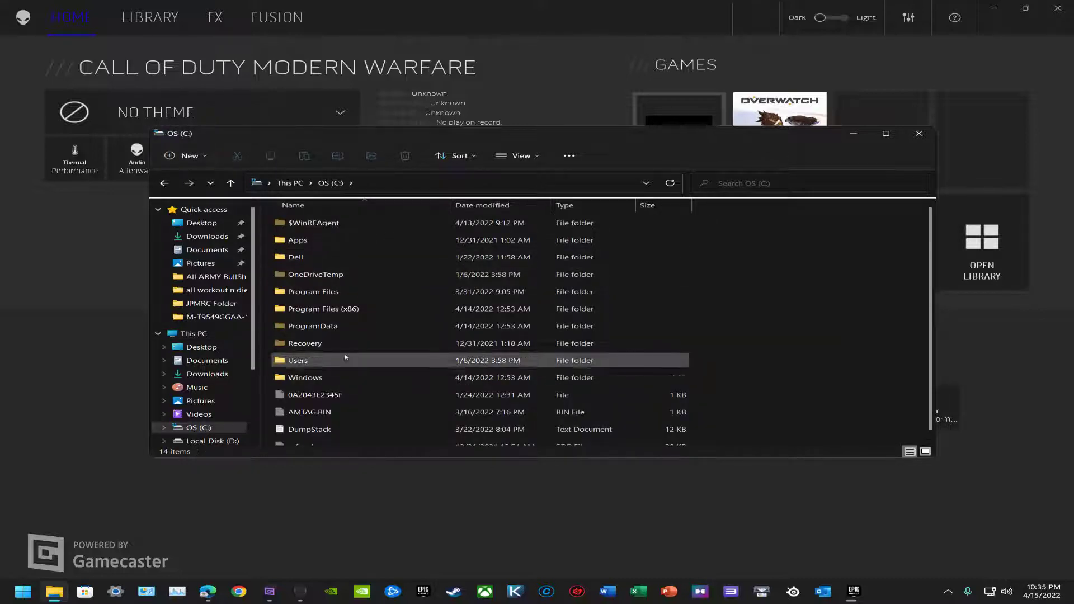
{"action": "left_click", "coordinate": [317, 295]}
{"action": "double_click", "coordinate": [317, 295]}
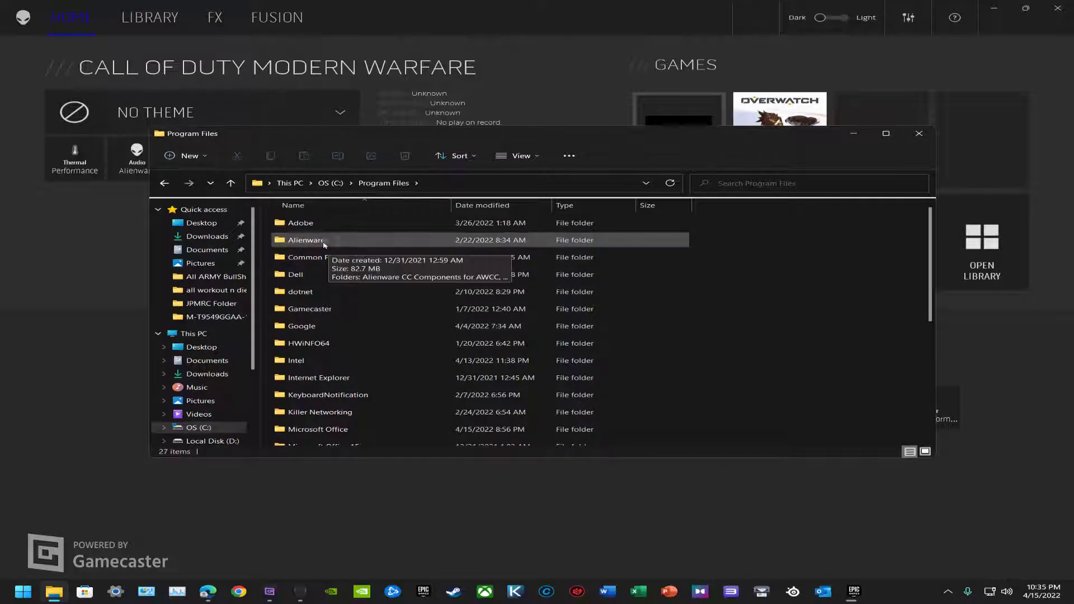
{"action": "left_click", "coordinate": [328, 243]}
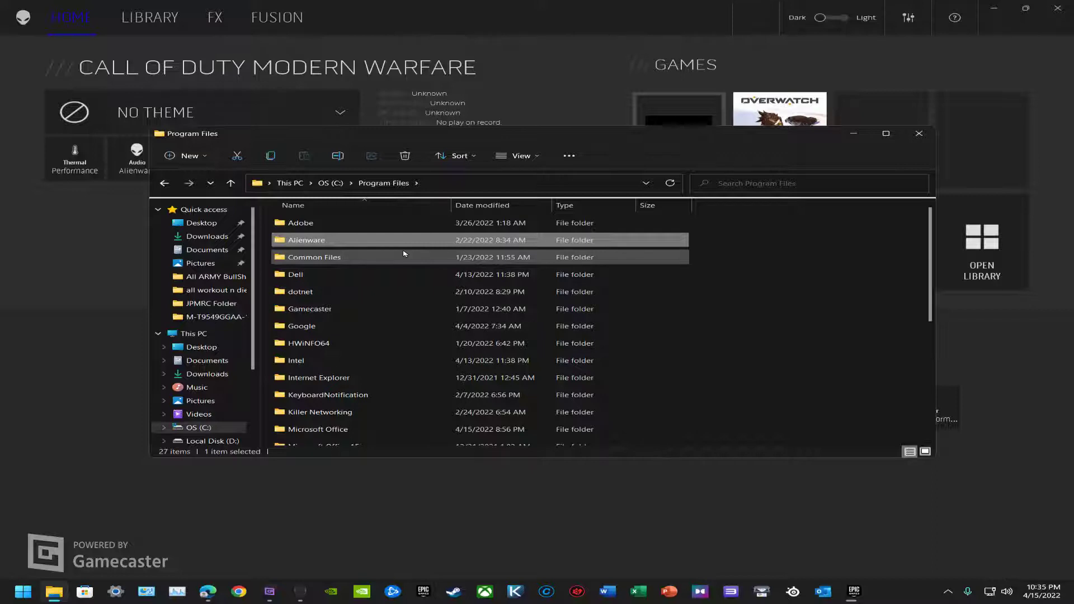
{"action": "mouse_move", "coordinate": [358, 242]}
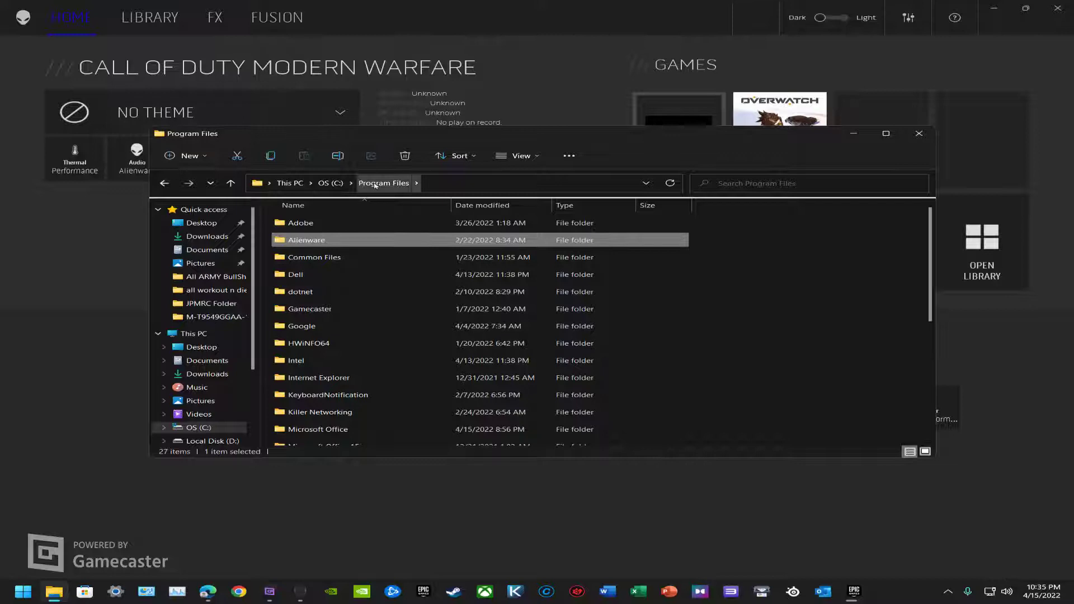
Open Program Files (x86) and peek into the Alienware Digital Delivery Services folder
{"action": "left_click", "coordinate": [165, 184]}
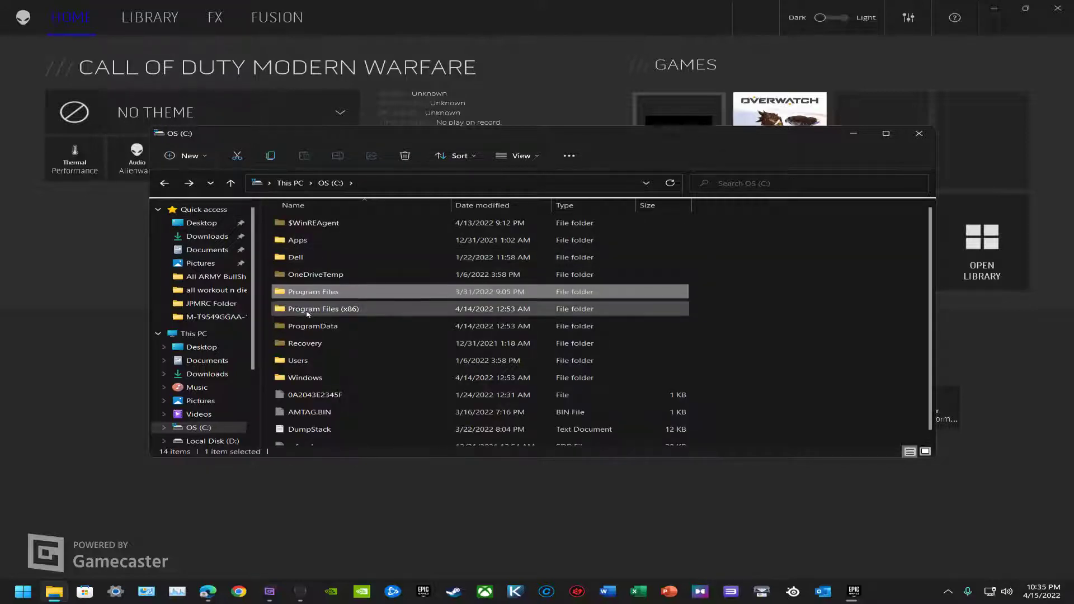
{"action": "double_click", "coordinate": [328, 308]}
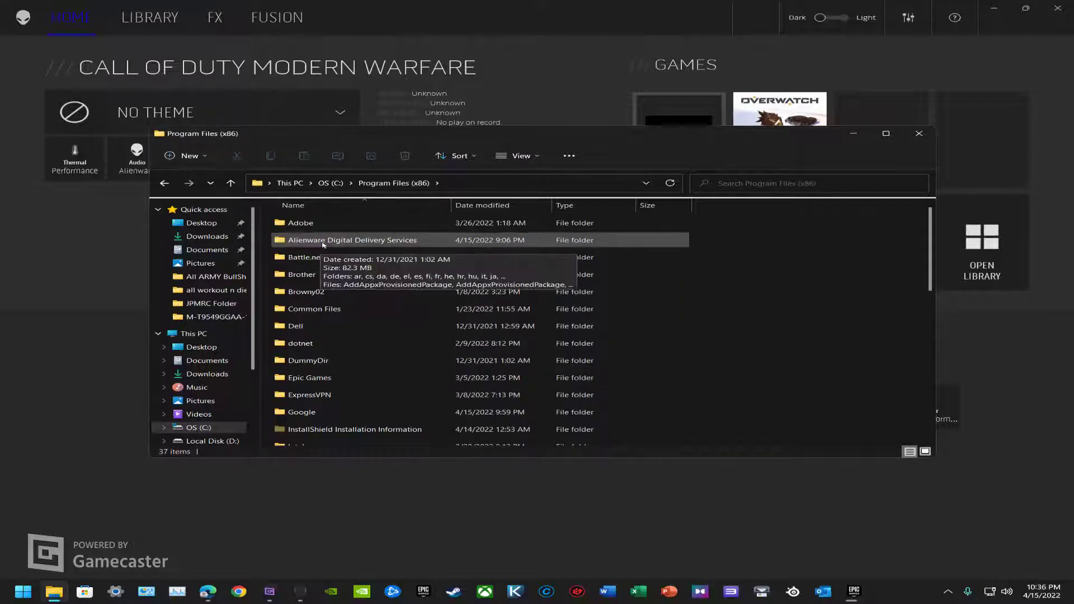
{"action": "double_click", "coordinate": [323, 240]}
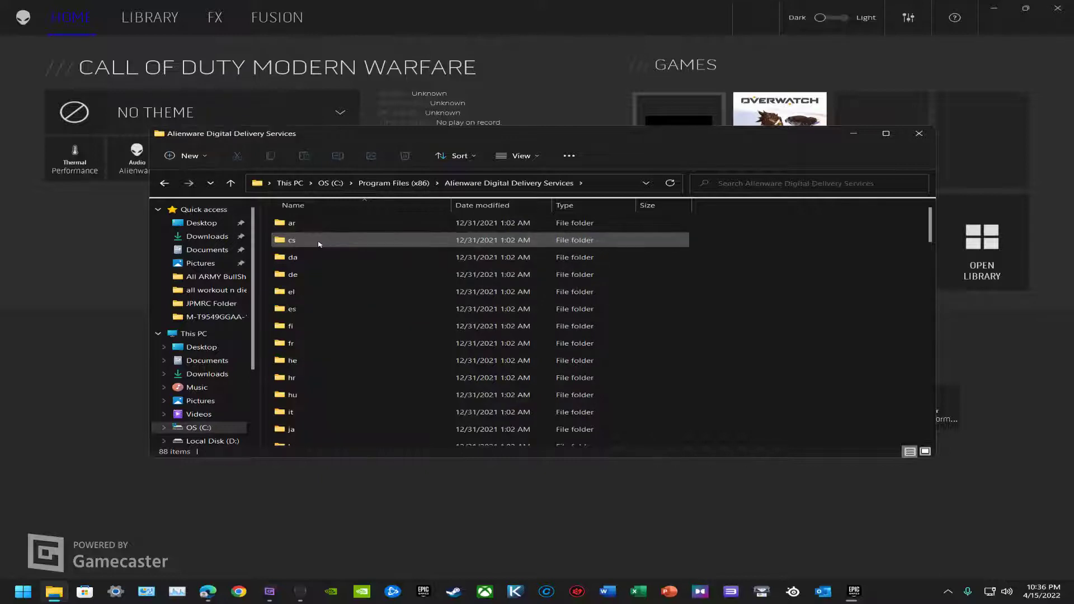
{"action": "left_click", "coordinate": [165, 184]}
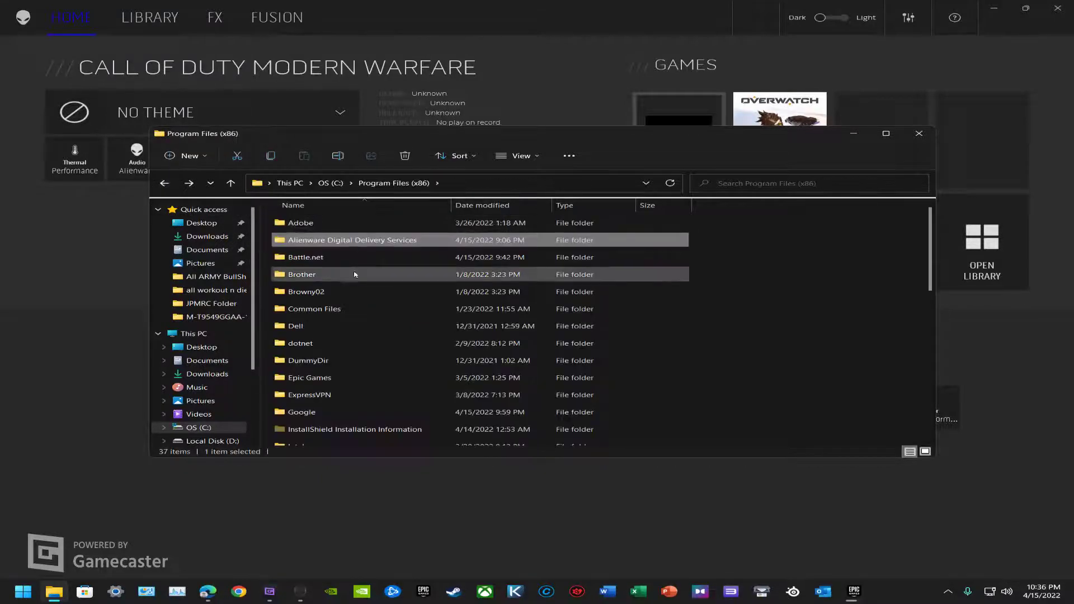
Browse Dell > UpdateService's files, then return to the Program Files (x86) listing
{"action": "double_click", "coordinate": [317, 324]}
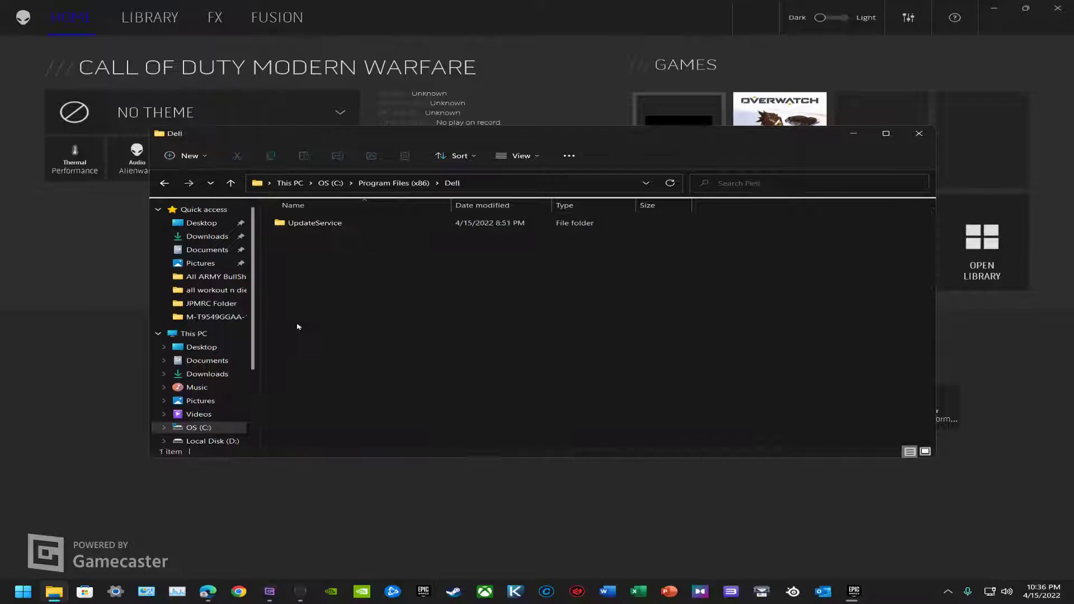
{"action": "double_click", "coordinate": [323, 223]}
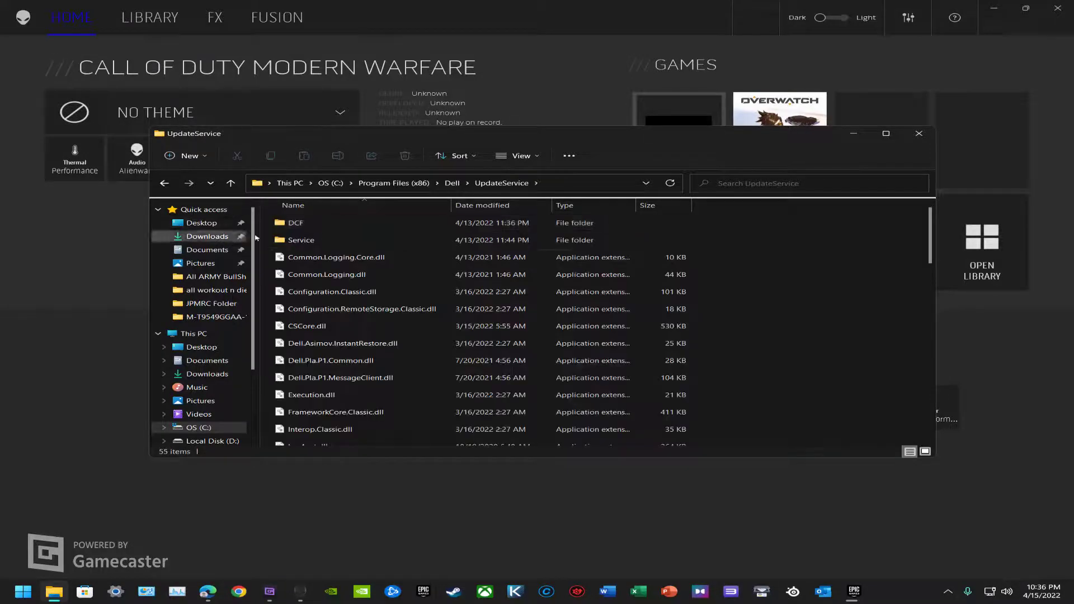
{"action": "scroll", "coordinate": [312, 261], "scroll_direction": "down", "scroll_amount": 12}
{"action": "scroll", "coordinate": [313, 262], "scroll_direction": "down", "scroll_amount": 3}
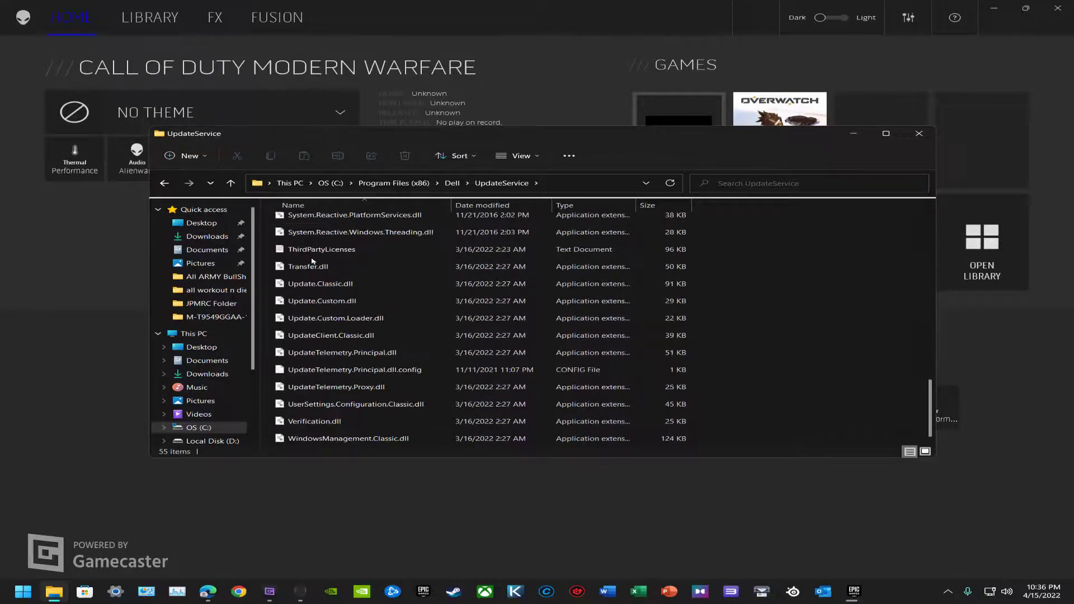
{"action": "scroll", "coordinate": [312, 263], "scroll_direction": "up", "scroll_amount": 14}
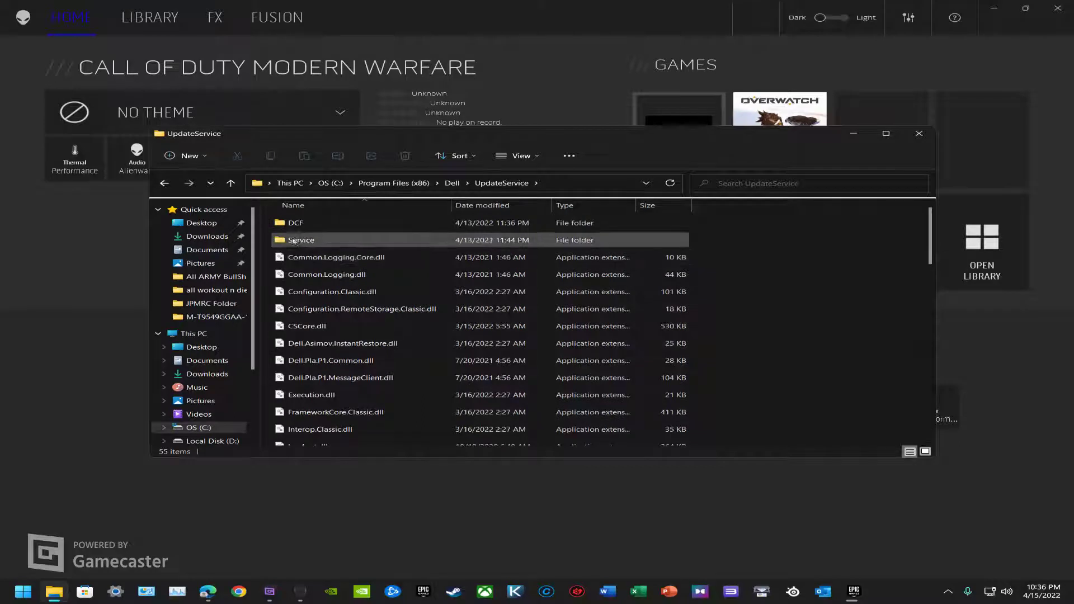
{"action": "left_click", "coordinate": [165, 183]}
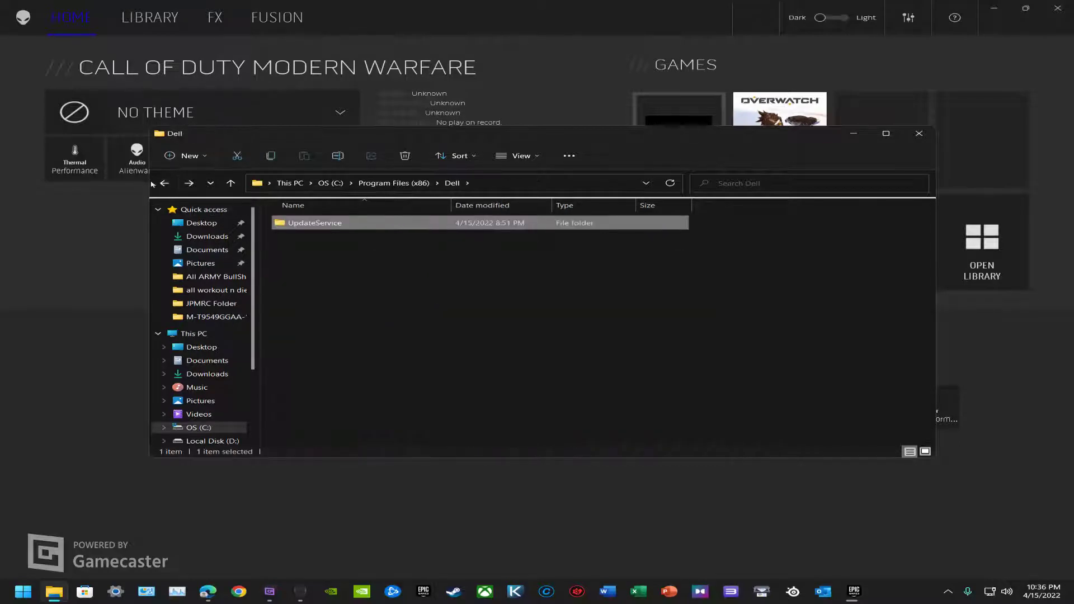
{"action": "left_click", "coordinate": [164, 183]}
{"action": "scroll", "coordinate": [362, 347], "scroll_direction": "down", "scroll_amount": 2}
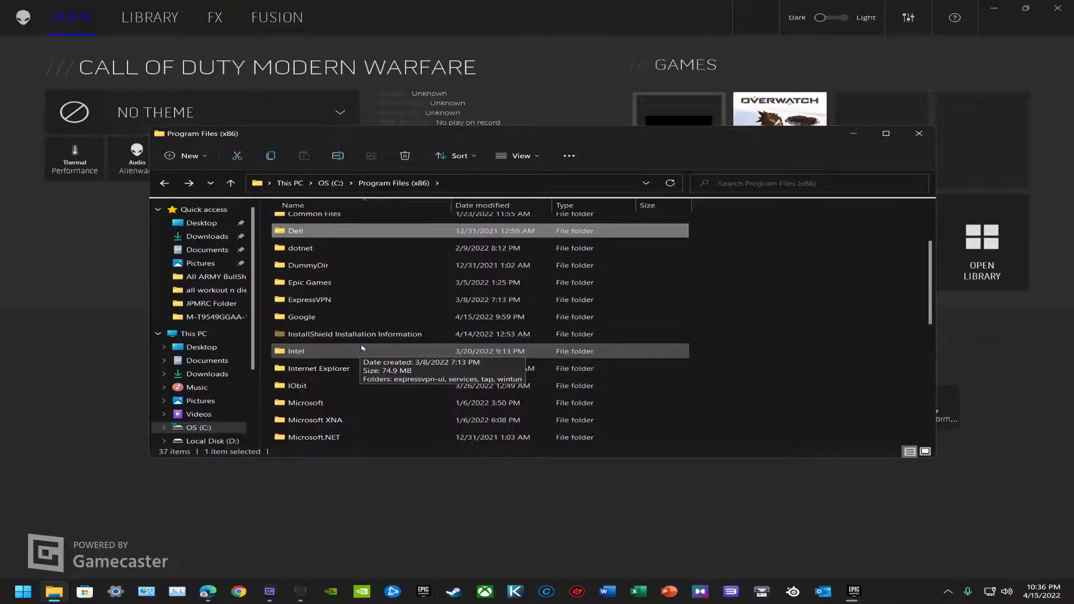
{"action": "scroll", "coordinate": [362, 348], "scroll_direction": "down", "scroll_amount": 6}
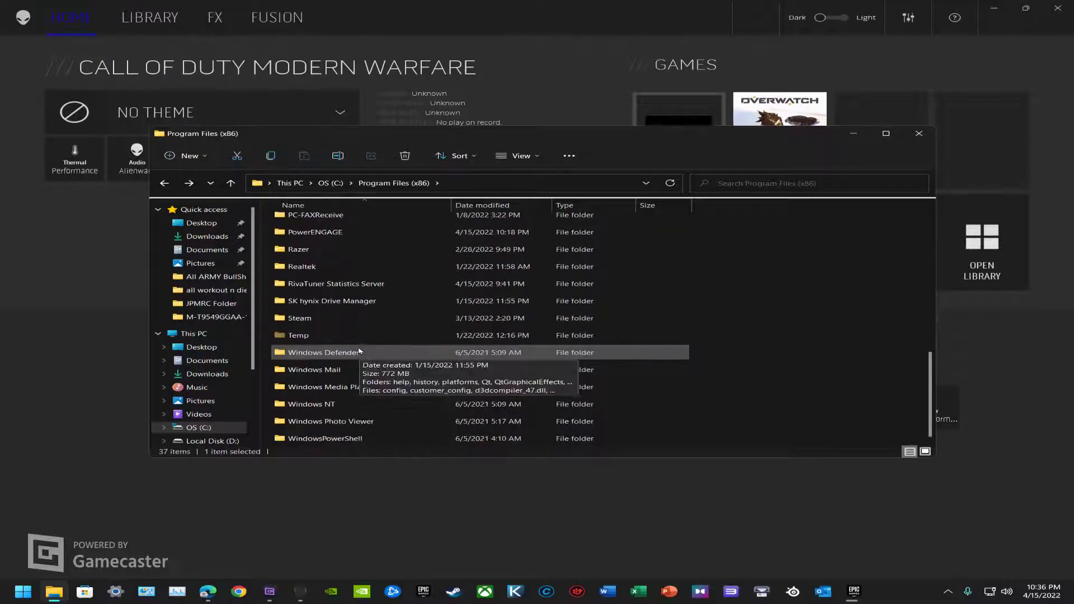
Check for an Alienware folder in ProgramData and in Program Files on OS (C:)
{"action": "left_click", "coordinate": [165, 183]}
{"action": "double_click", "coordinate": [318, 326]}
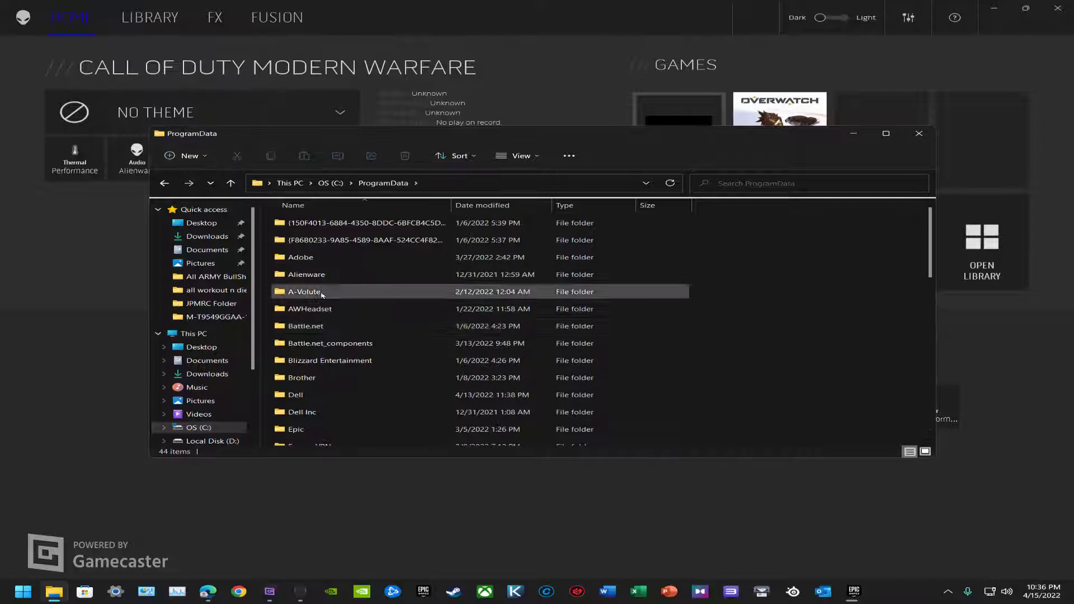
{"action": "left_click", "coordinate": [325, 276]}
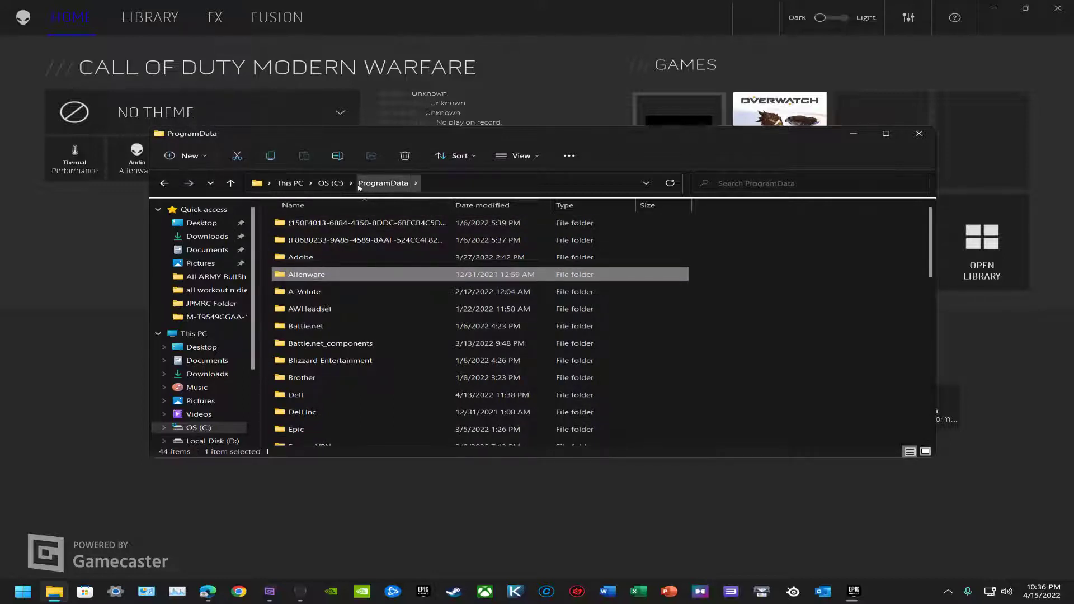
{"action": "left_click", "coordinate": [165, 185]}
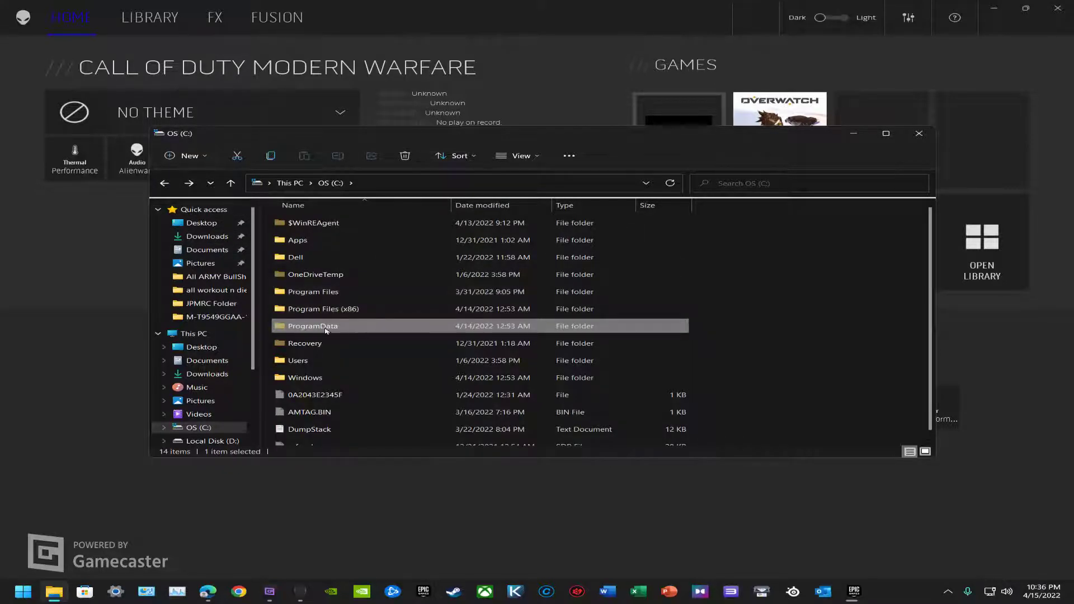
{"action": "double_click", "coordinate": [306, 293]}
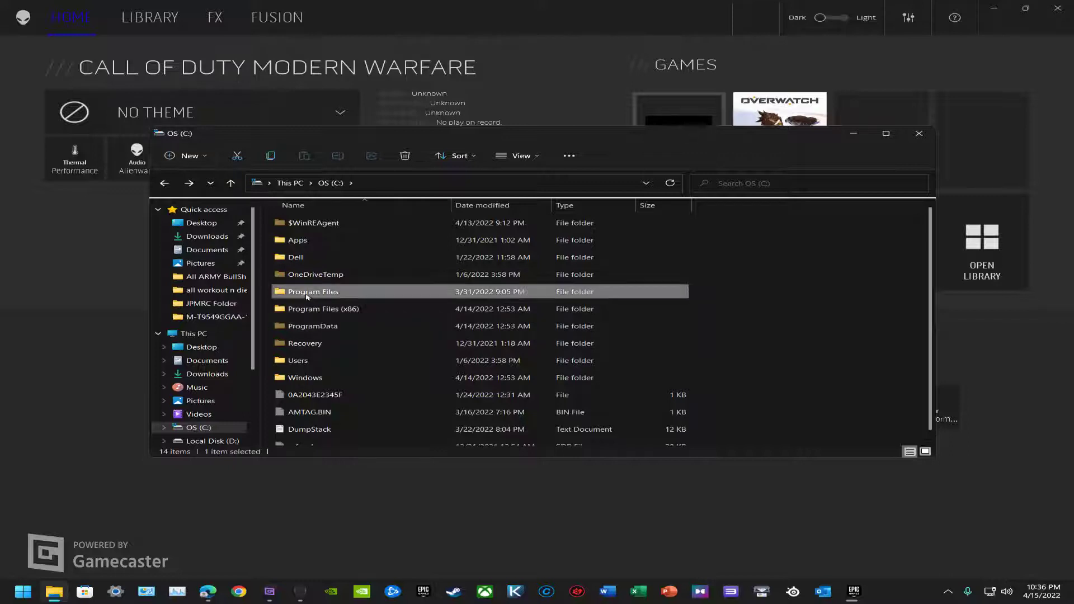
{"action": "left_click", "coordinate": [164, 183]}
Recheck the Alienware folder in ProgramData, then close File Explorer
{"action": "double_click", "coordinate": [322, 328]}
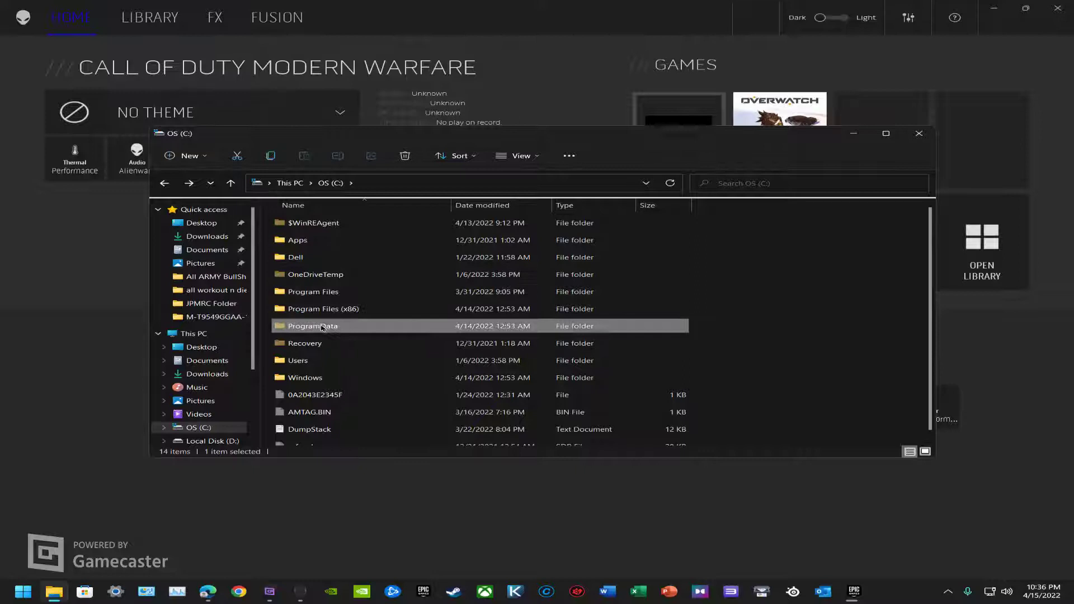
{"action": "left_click", "coordinate": [310, 275]}
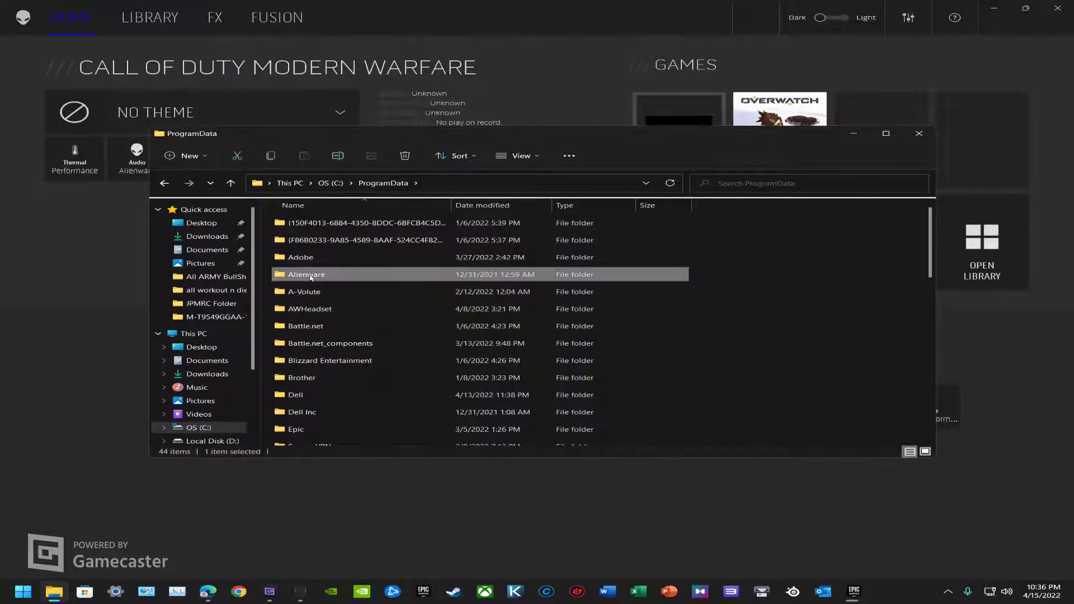
{"action": "left_click", "coordinate": [164, 183]}
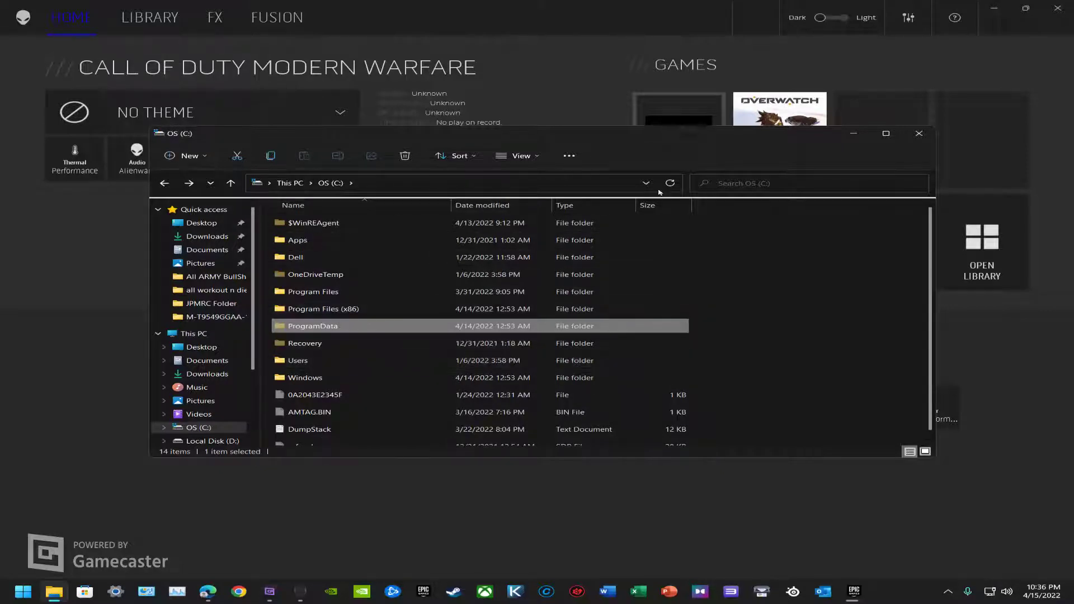
{"action": "left_click", "coordinate": [918, 133]}
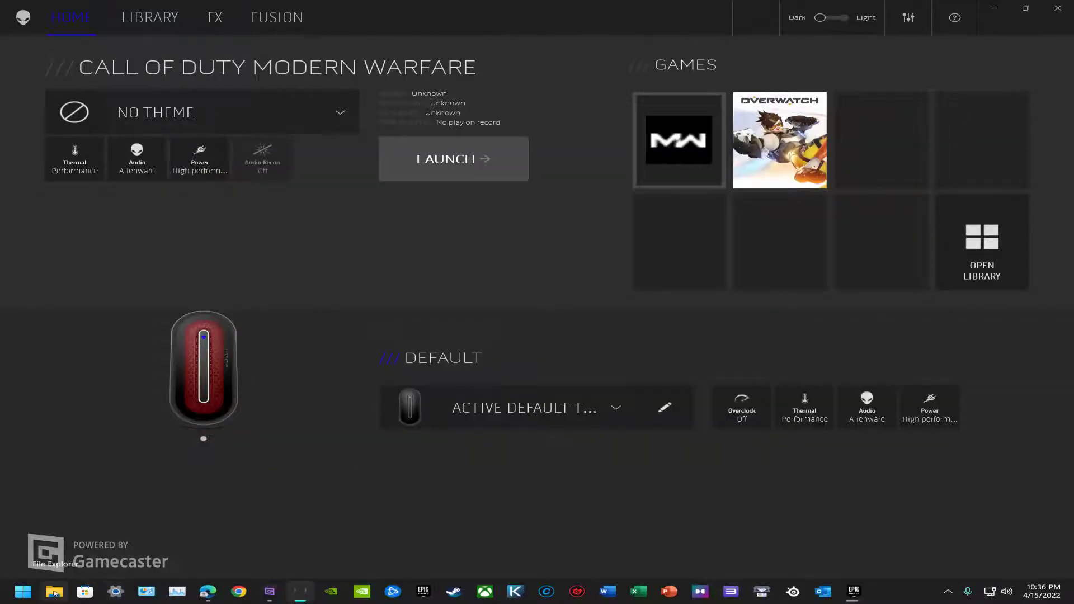
Search Start for 'reg', after clearing 'hkey' and 'windows regis', to find Registry Editor
{"action": "left_click", "coordinate": [34, 593]}
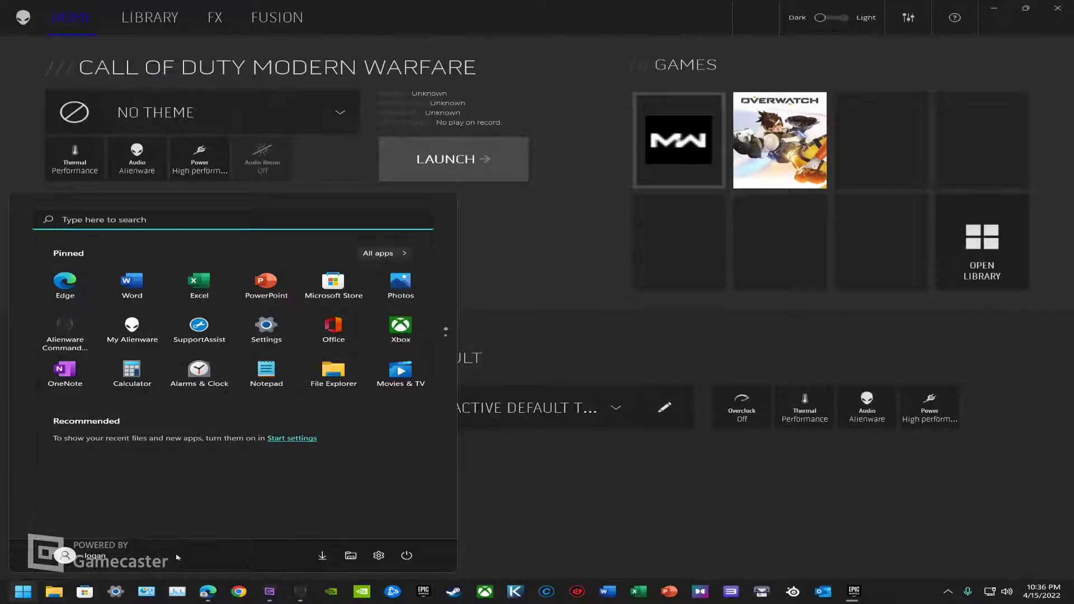
{"action": "left_click", "coordinate": [163, 226]}
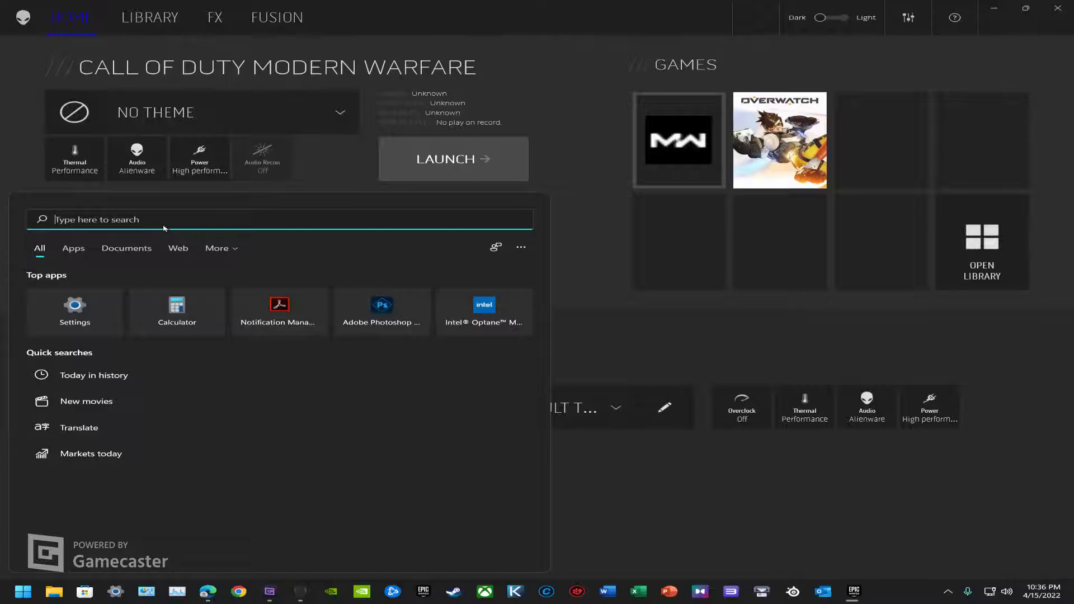
{"action": "type", "text": "hkey"}
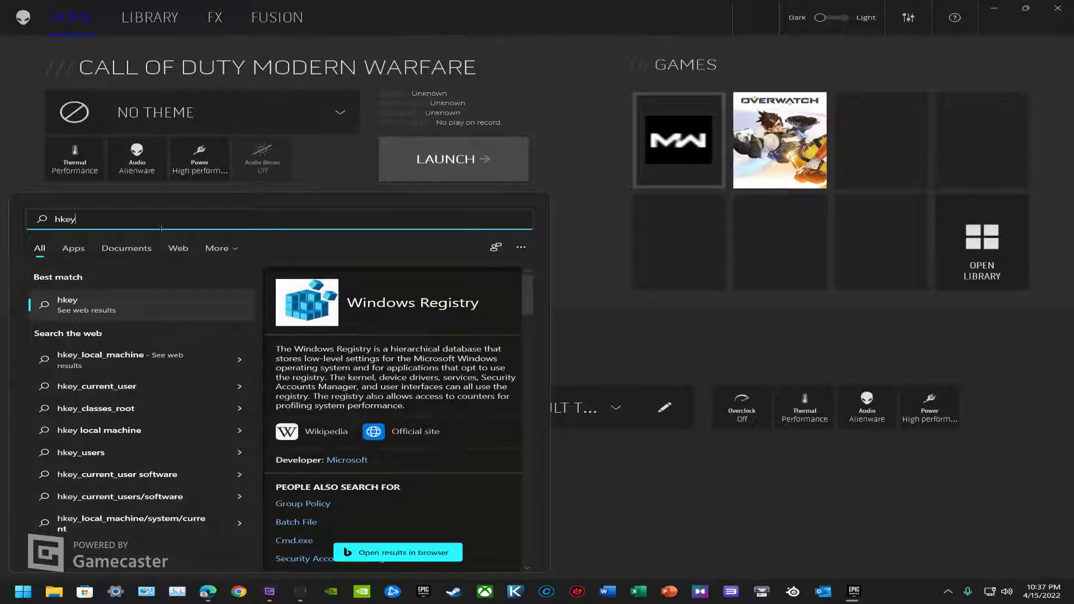
{"action": "key", "text": "BackSpace"}
{"action": "key", "text": "BackSpace"}
{"action": "key", "text": "BackSpace"}
{"action": "key", "text": "BackSpace"}
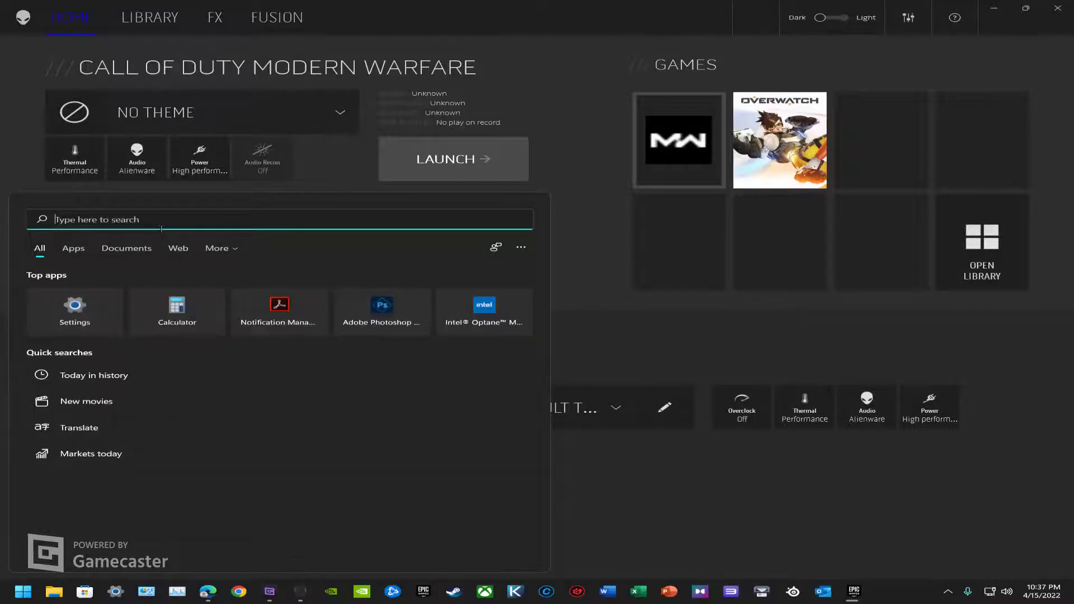
{"action": "type", "text": "windows"}
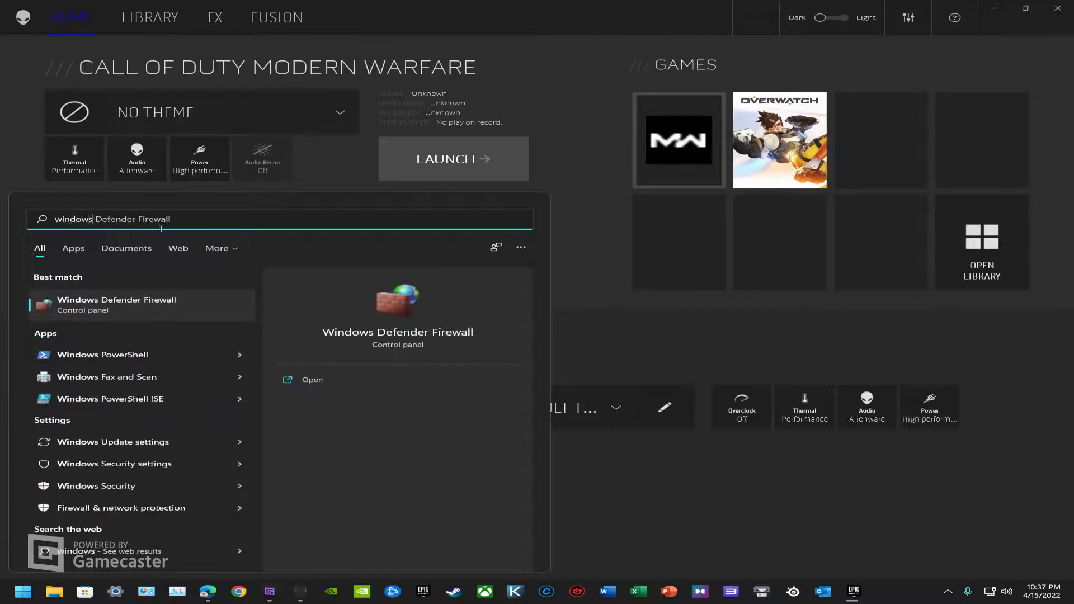
{"action": "type", "text": " regis"}
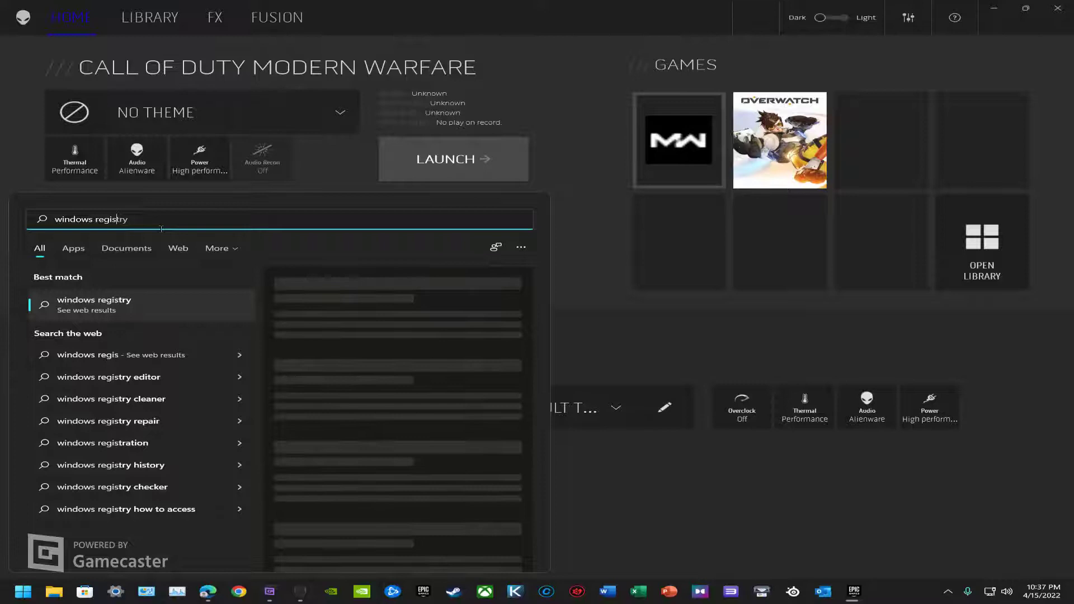
{"action": "key", "text": "BackSpace"}
{"action": "key", "text": "BackSpace"}
{"action": "key", "text": "BackSpace"}
{"action": "key", "text": "BackSpace"}
{"action": "key", "text": "BackSpace"}
{"action": "key", "text": "BackSpace"}
{"action": "key", "text": "BackSpace"}
{"action": "key", "text": "BackSpace"}
{"action": "key", "text": "BackSpace"}
{"action": "key", "text": "BackSpace"}
{"action": "key", "text": "BackSpace"}
{"action": "key", "text": "BackSpace"}
{"action": "key", "text": "BackSpace"}
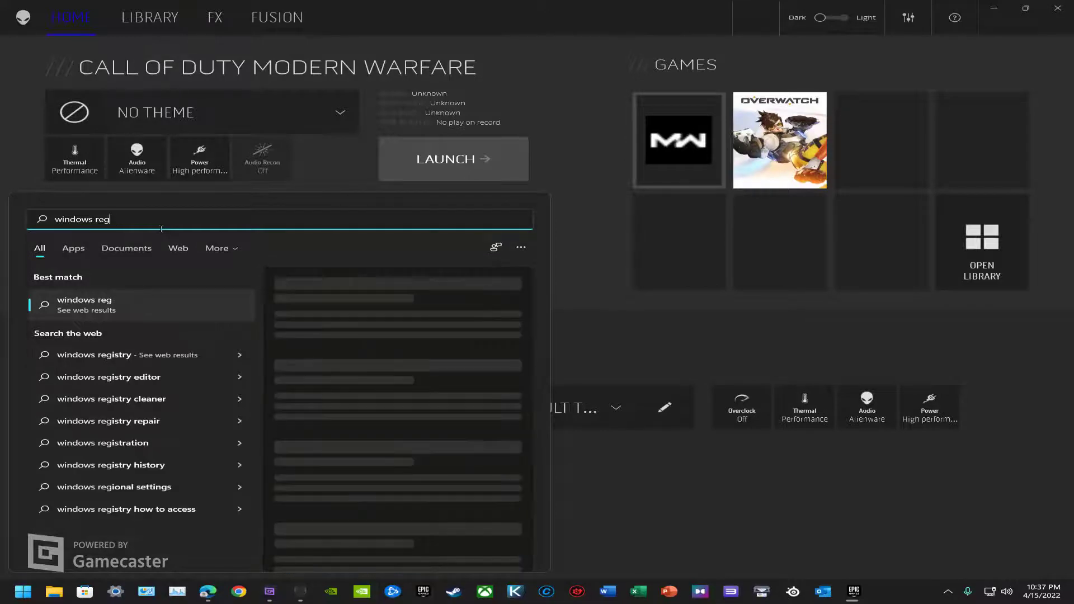
{"action": "type", "text": "reg"}
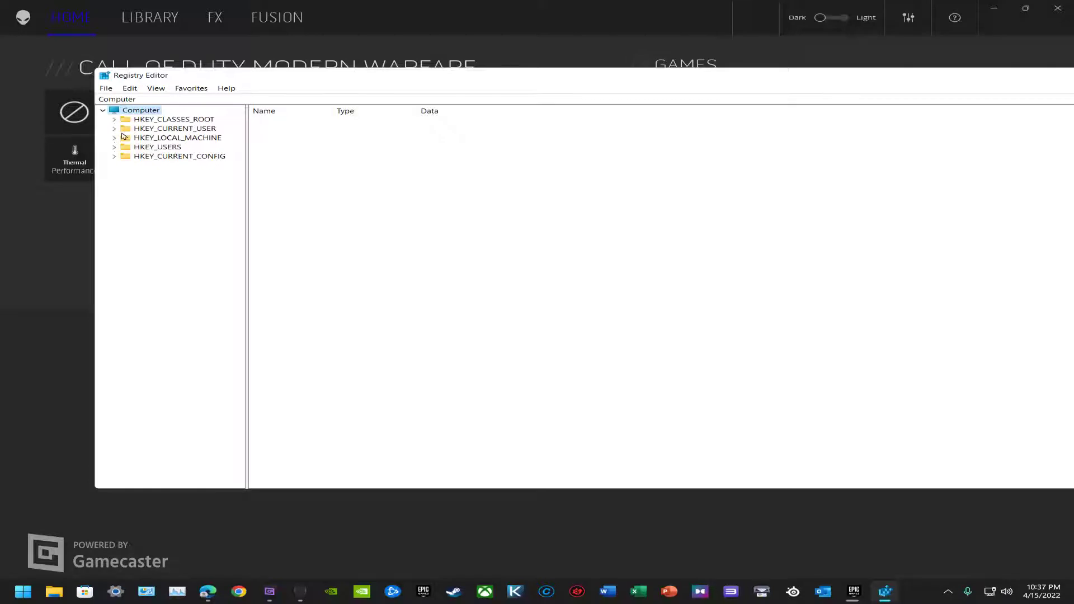
Inspect HKEY_LOCAL_MACHINE\SOFTWARE\Alienware, then collapse SOFTWARE and HKEY_LOCAL_MACHINE
{"action": "left_click", "coordinate": [115, 138]}
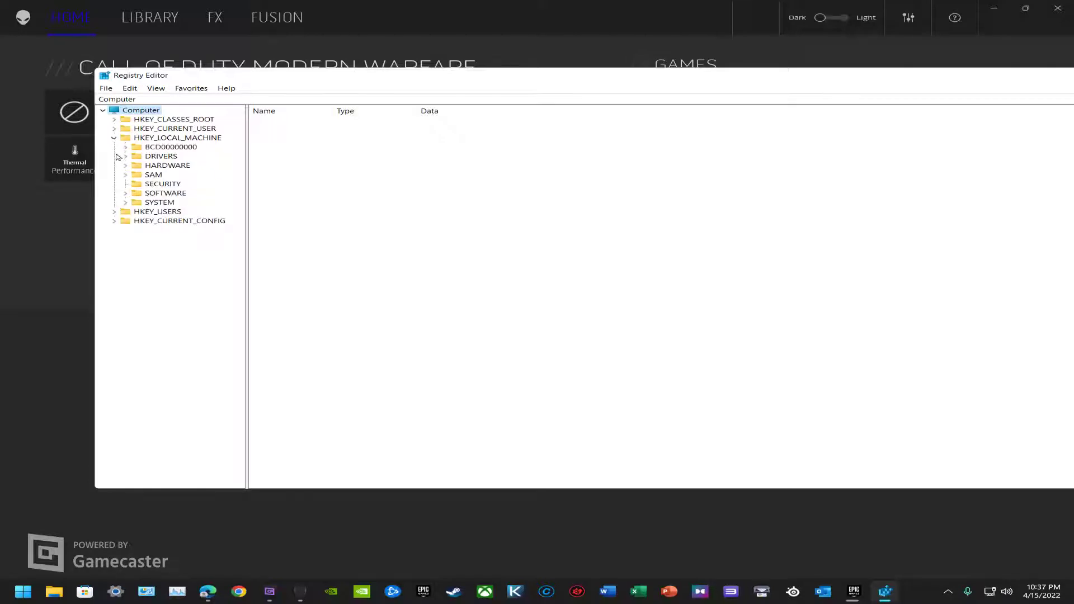
{"action": "left_click", "coordinate": [124, 194]}
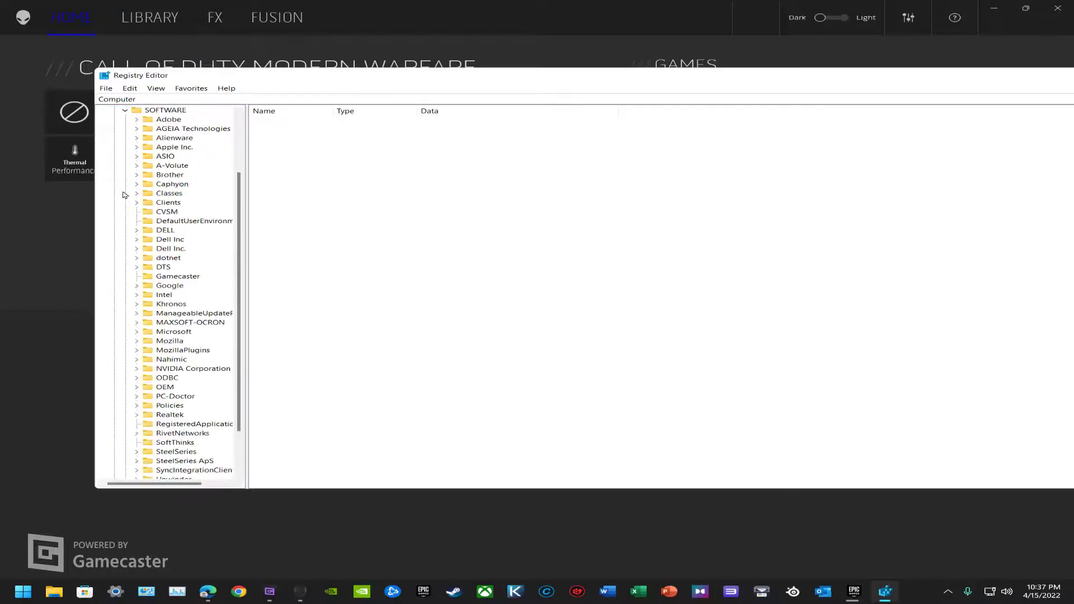
{"action": "left_click", "coordinate": [150, 138]}
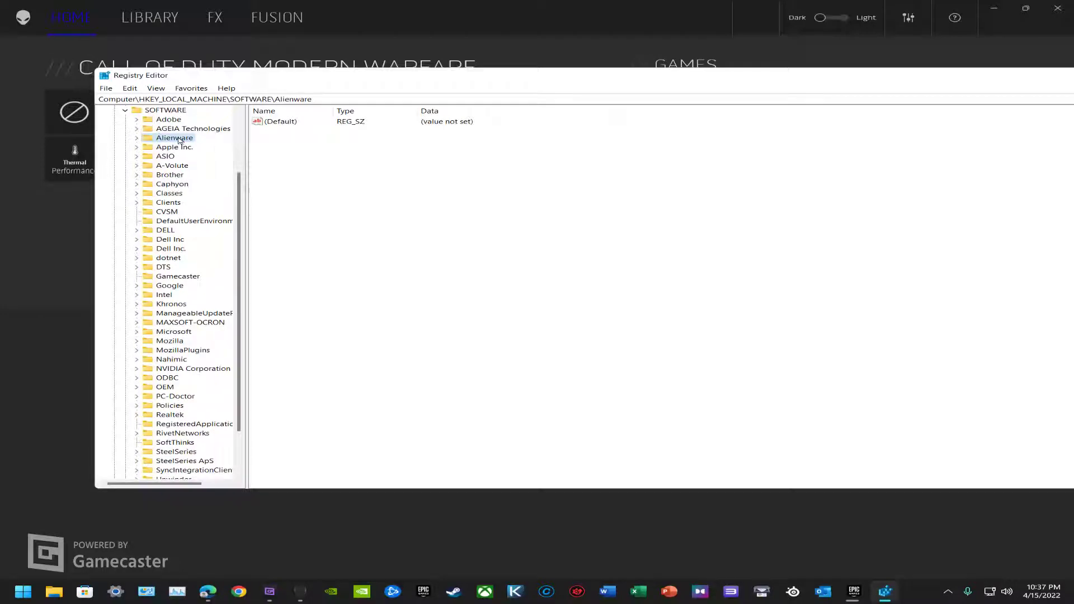
{"action": "left_click", "coordinate": [125, 111]}
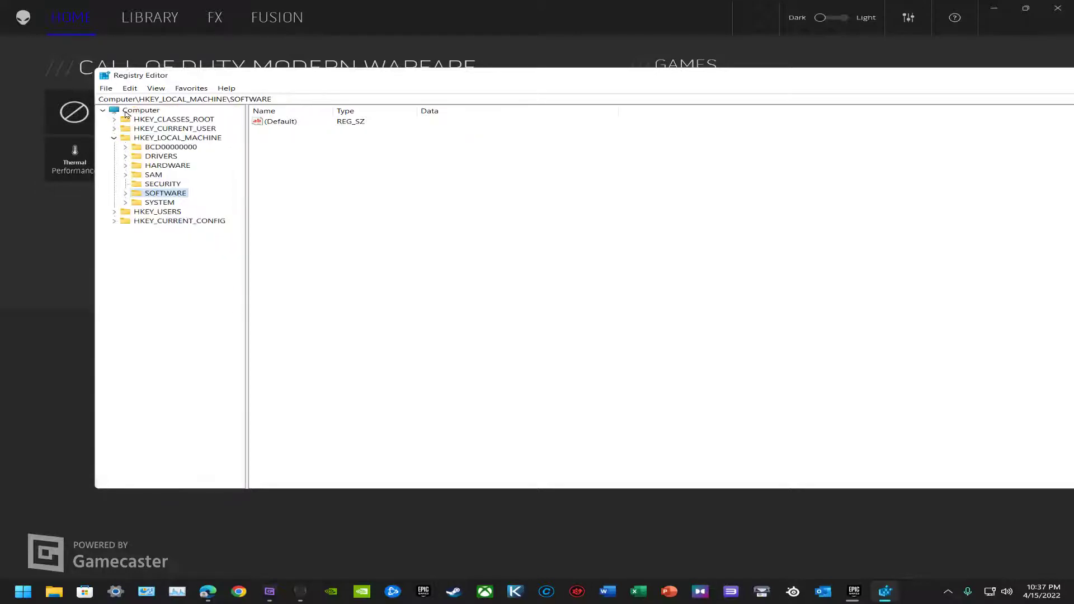
{"action": "left_click", "coordinate": [114, 138]}
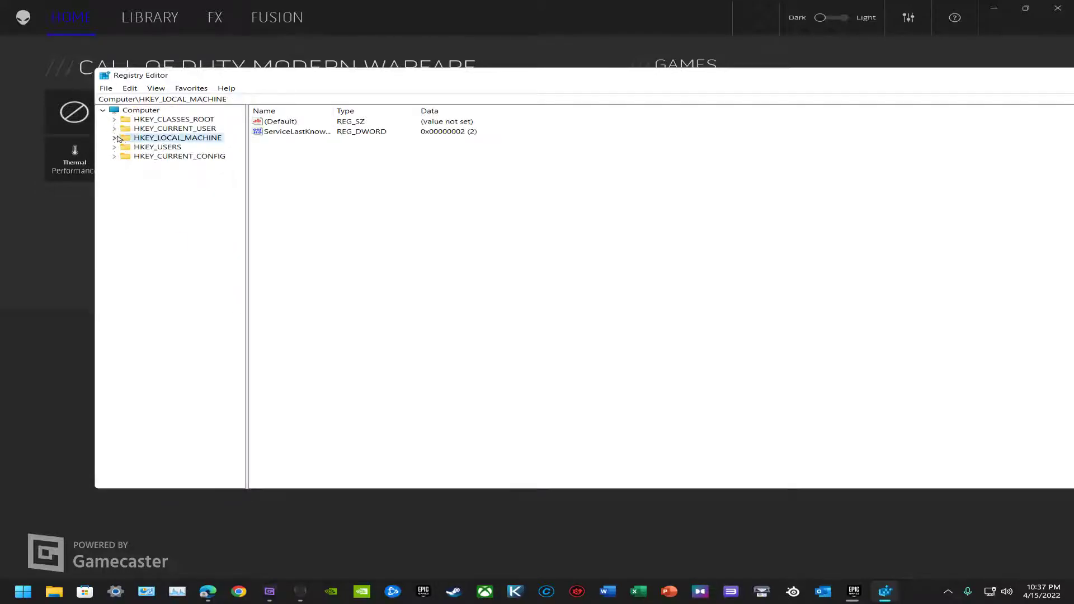
Expand and collapse HKEY_USERS and HKEY_CURRENT_CONFIG, then expand HKEY_CURRENT_USER
{"action": "left_click", "coordinate": [114, 147]}
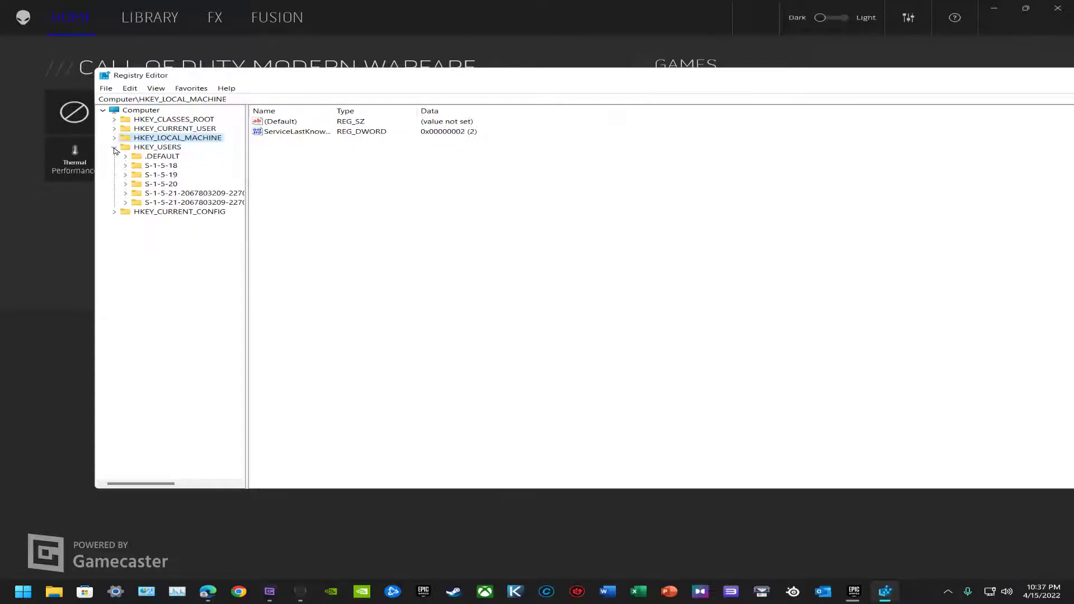
{"action": "left_click", "coordinate": [114, 148]}
{"action": "left_click", "coordinate": [114, 157]}
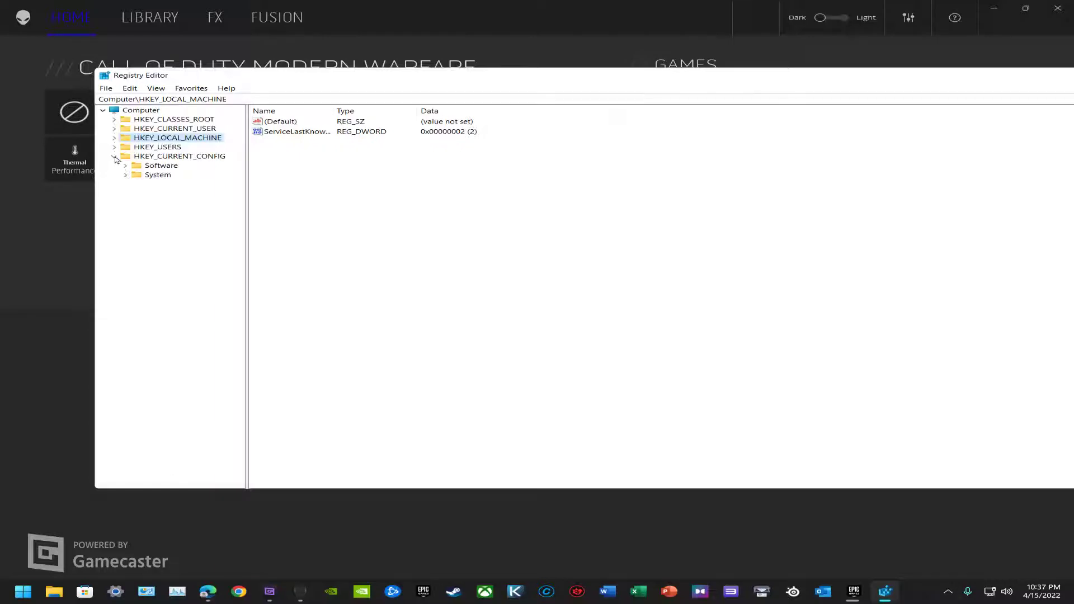
{"action": "left_click", "coordinate": [125, 165]}
{"action": "left_click", "coordinate": [126, 166]}
{"action": "left_click", "coordinate": [114, 157]}
{"action": "left_click", "coordinate": [114, 129]}
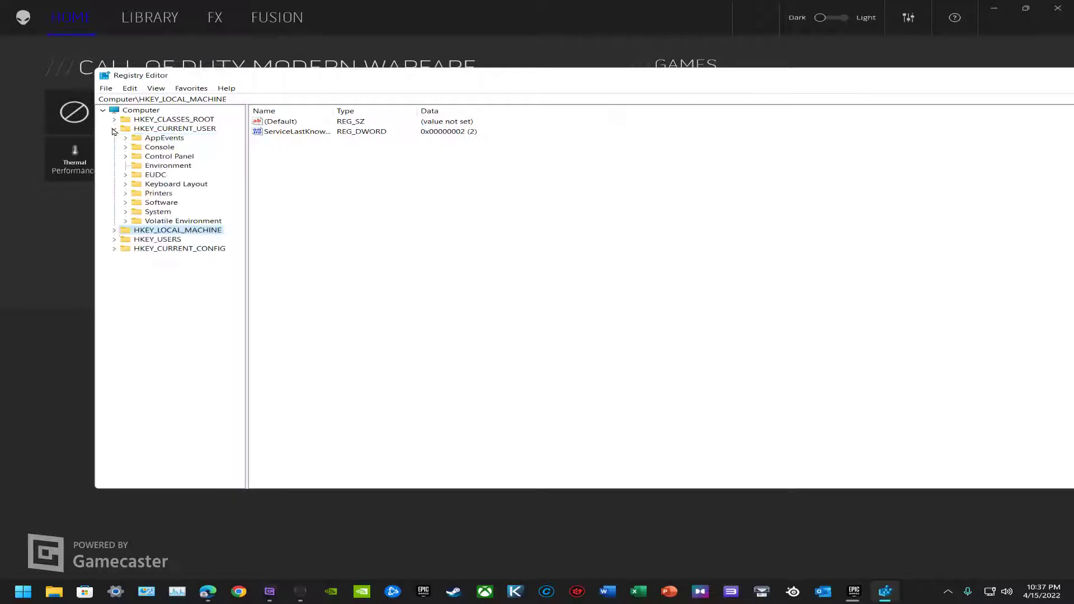
View the Alienware key's default value under HKEY_CURRENT_USER\Software, then collapse the hive
{"action": "left_click", "coordinate": [125, 203]}
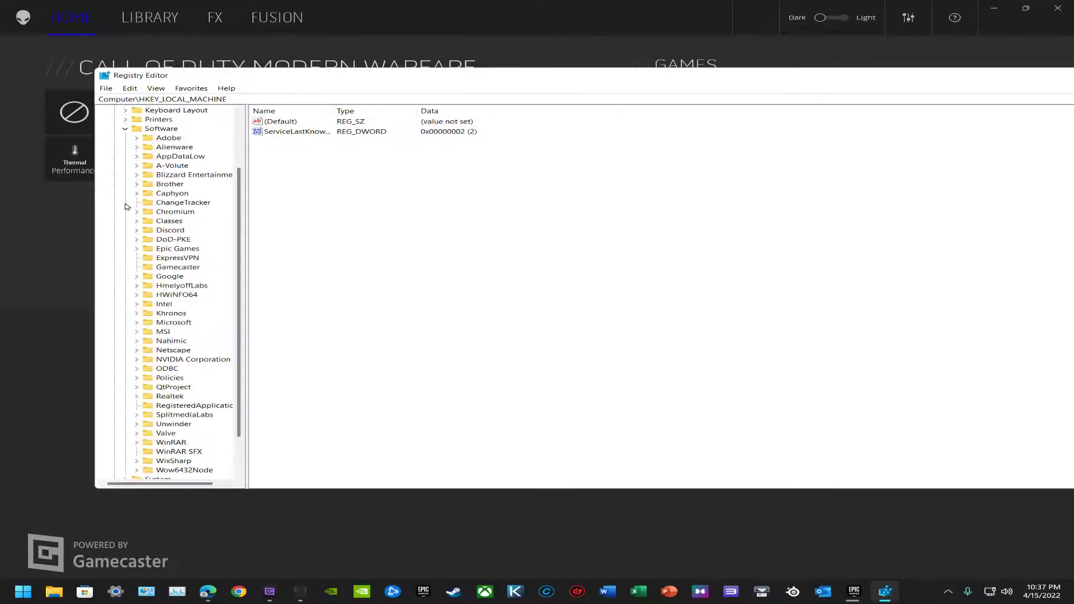
{"action": "left_click", "coordinate": [156, 148]}
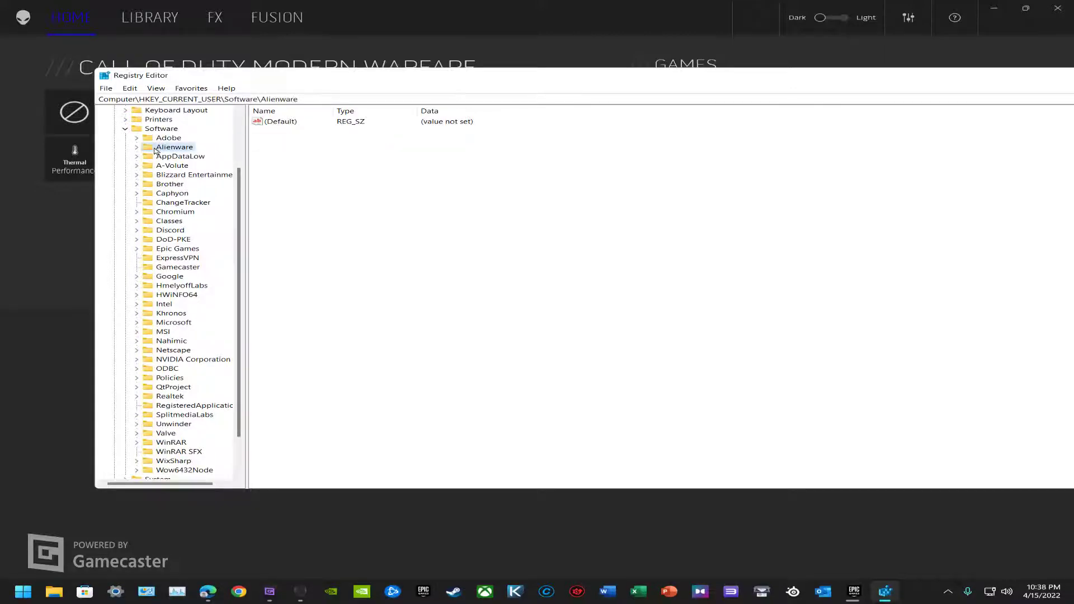
{"action": "left_click", "coordinate": [124, 129]}
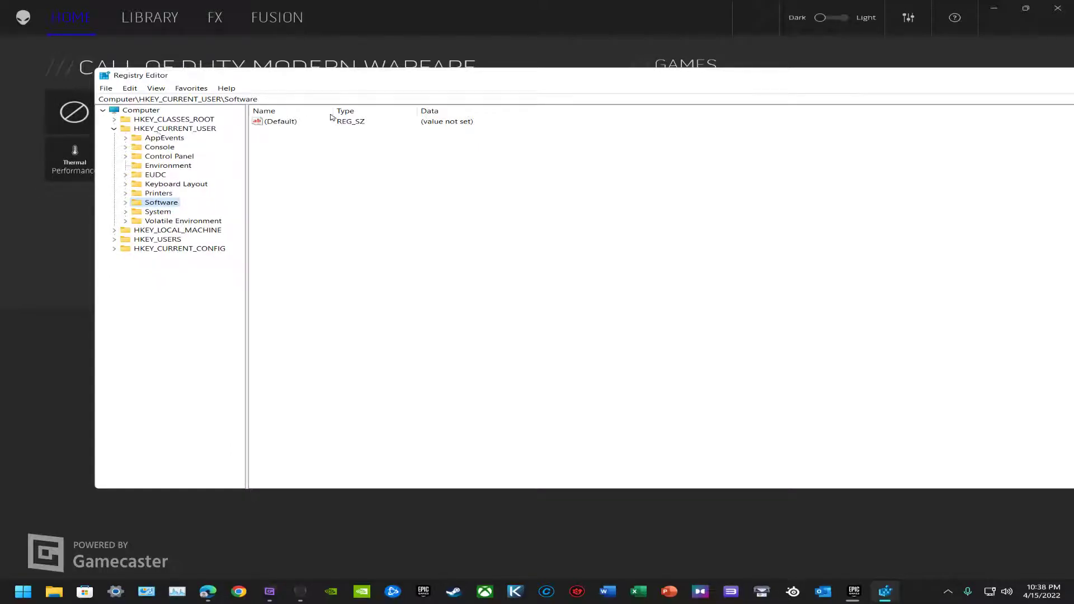
{"action": "left_click", "coordinate": [114, 129]}
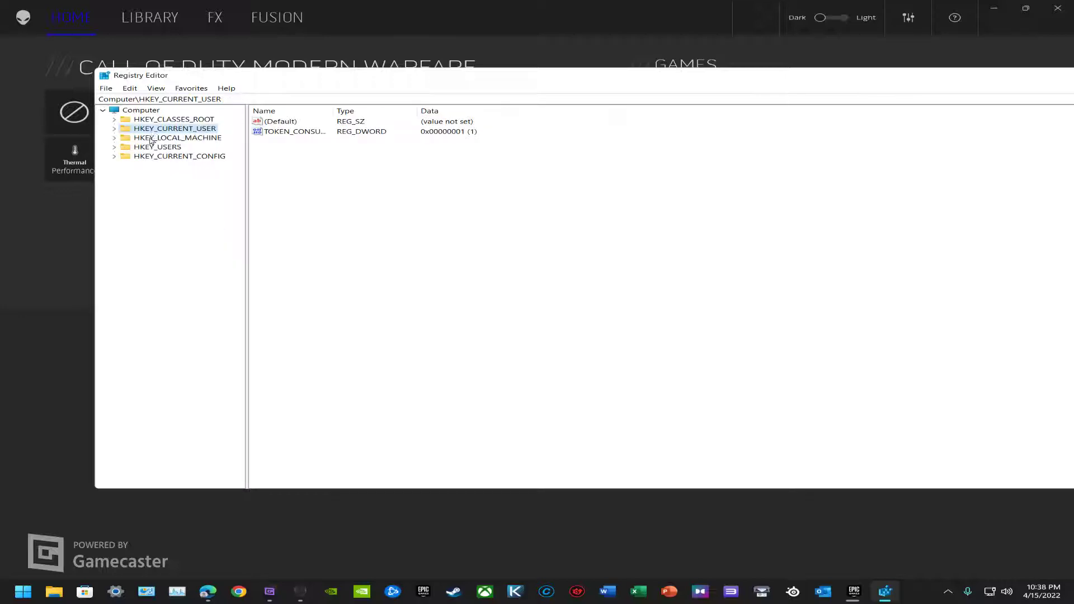
Re-expand HKEY_CURRENT_USER\Software, then collapse it back to the top-level hives
{"action": "left_click", "coordinate": [114, 129]}
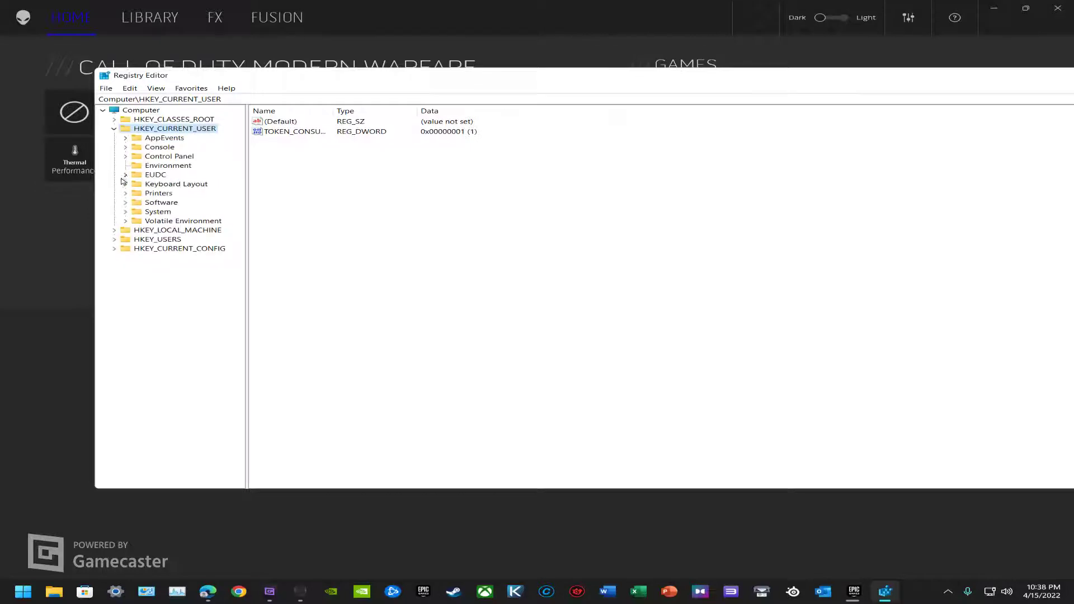
{"action": "left_click", "coordinate": [124, 203]}
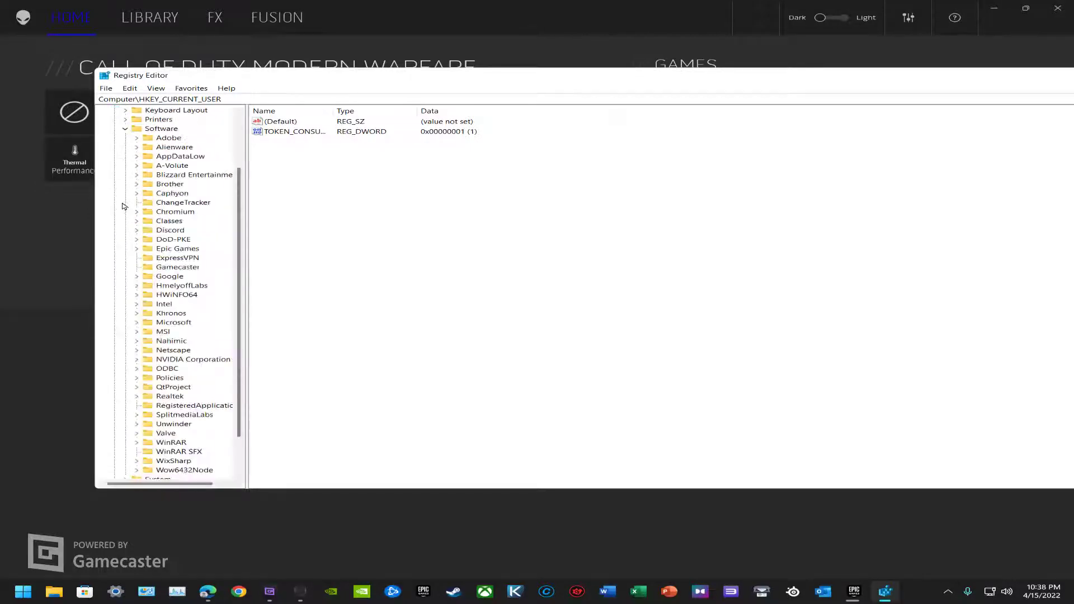
{"action": "left_click", "coordinate": [125, 129]}
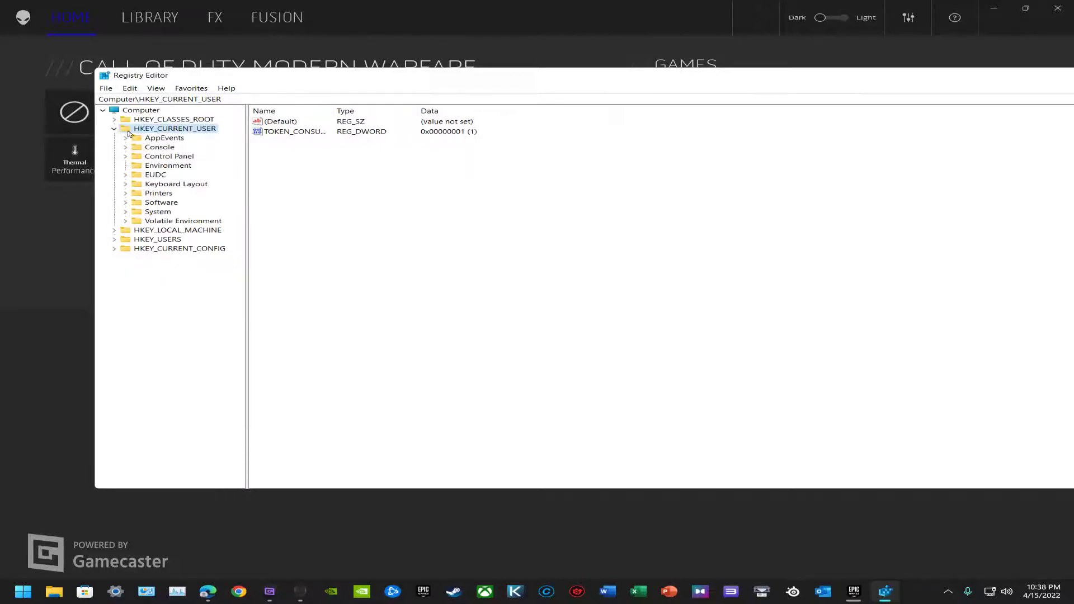
{"action": "left_click", "coordinate": [114, 129]}
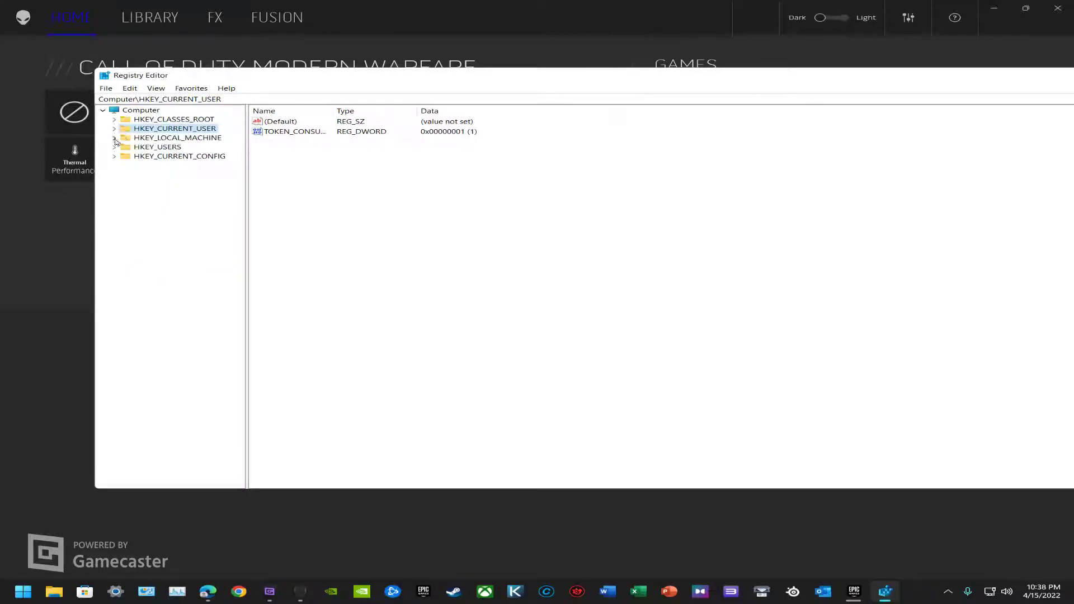
Recheck the HKLM\SOFTWARE\Alienware key's values, then close Registry Editor
{"action": "left_click", "coordinate": [115, 139]}
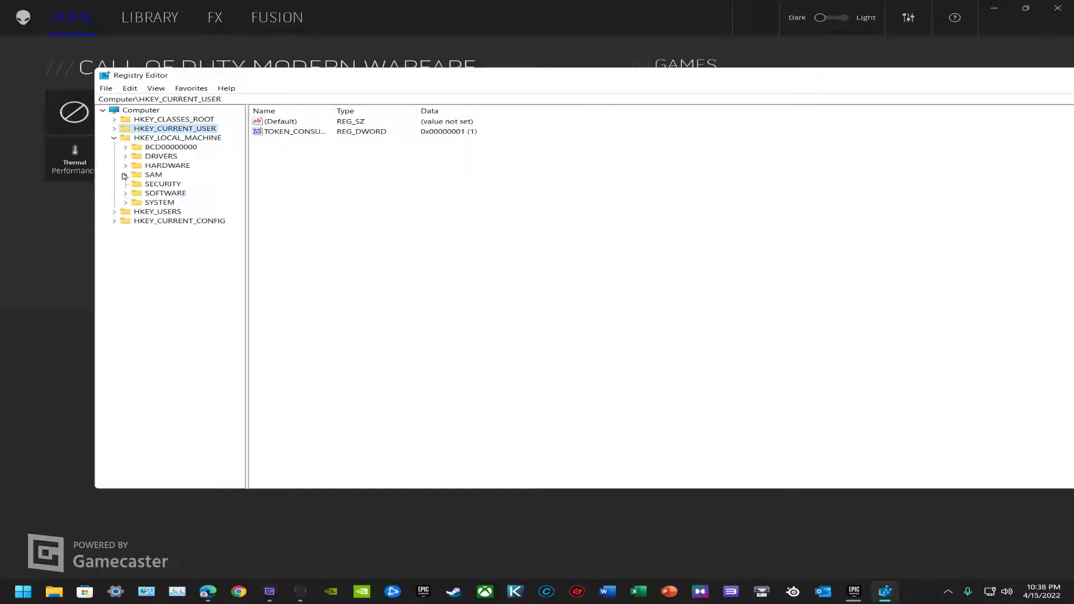
{"action": "left_click", "coordinate": [126, 194]}
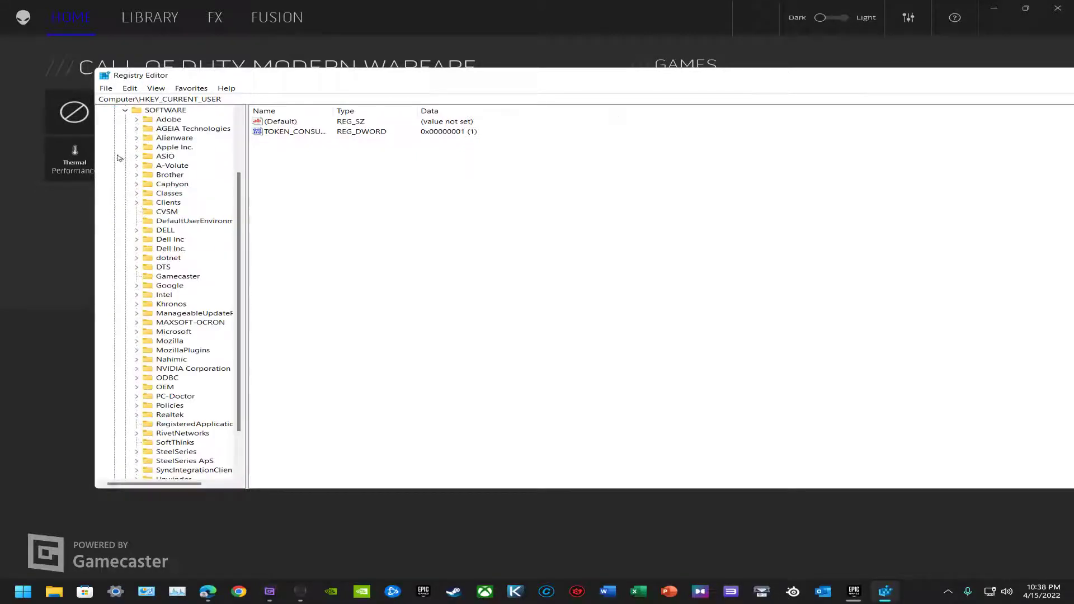
{"action": "left_click", "coordinate": [168, 138]}
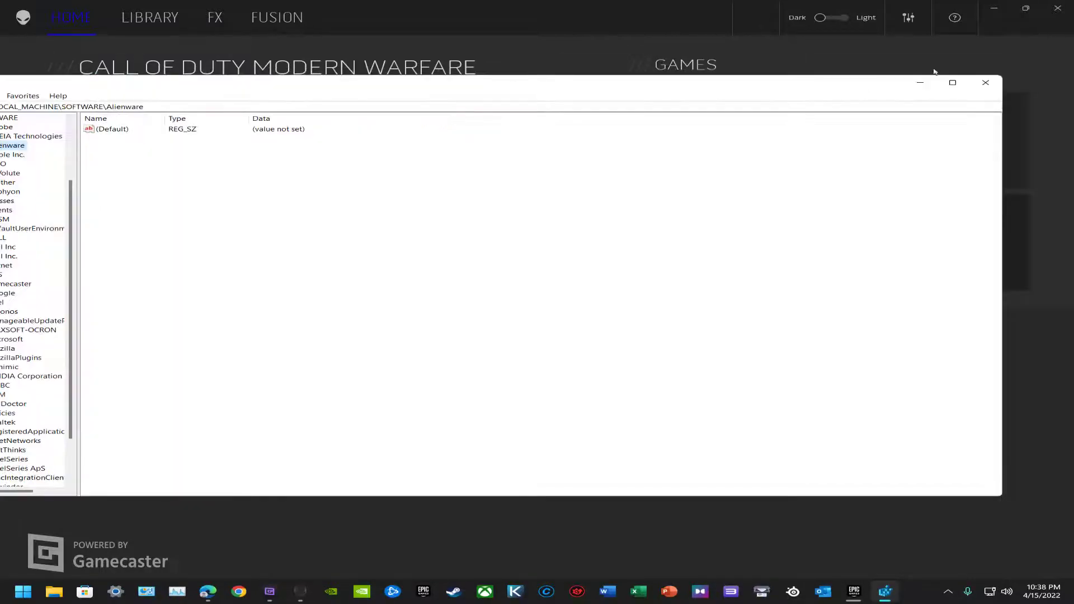
{"action": "left_click", "coordinate": [979, 83]}
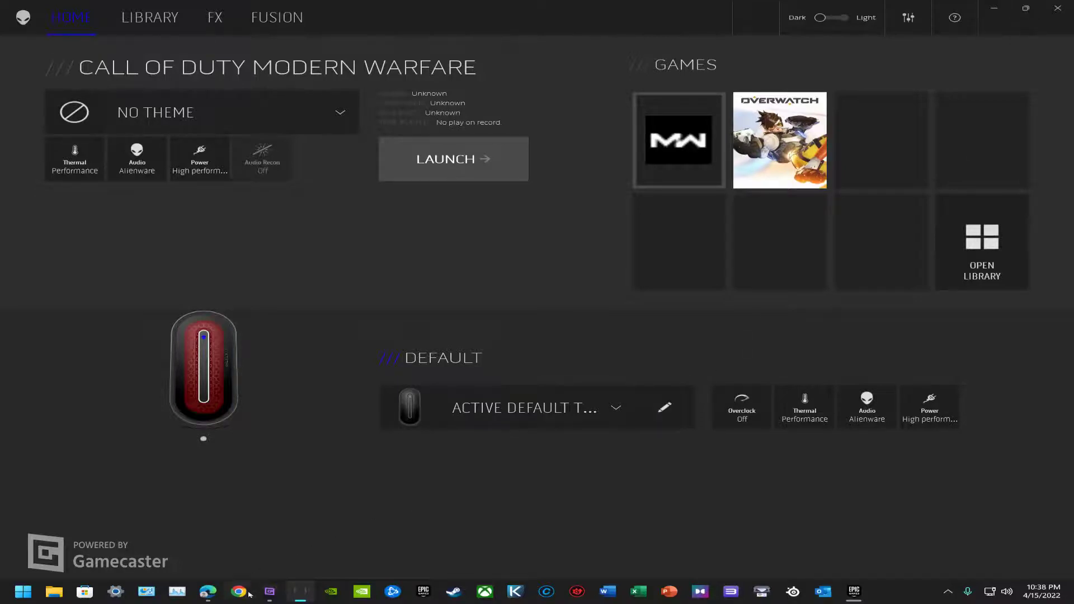
Search Google in Edge for 'dell support' and open the Support | Dell US page
{"action": "left_click", "coordinate": [207, 591]}
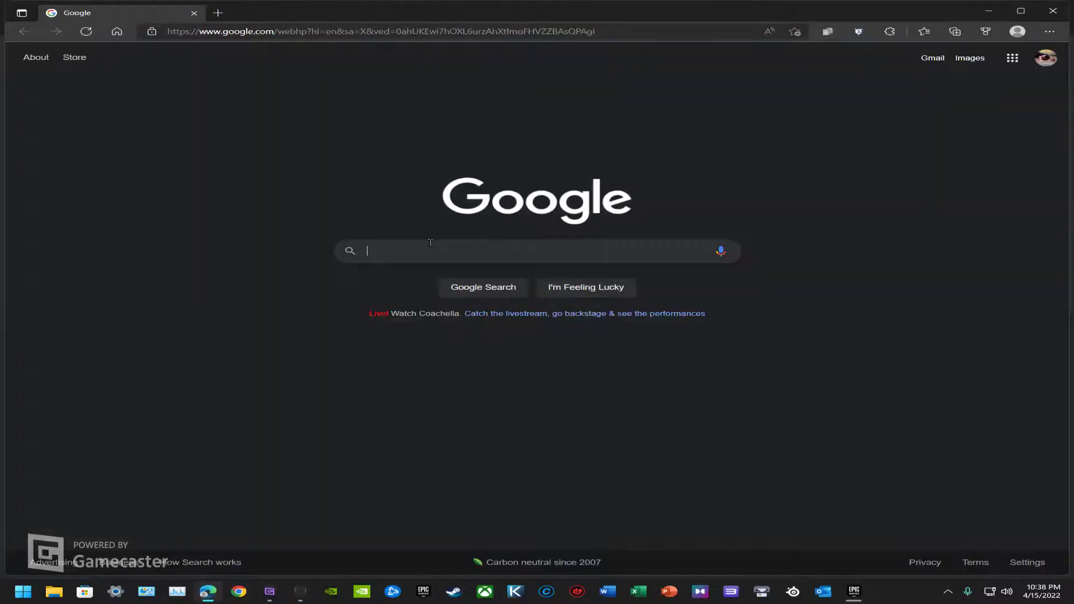
{"action": "type", "text": "dell support"}
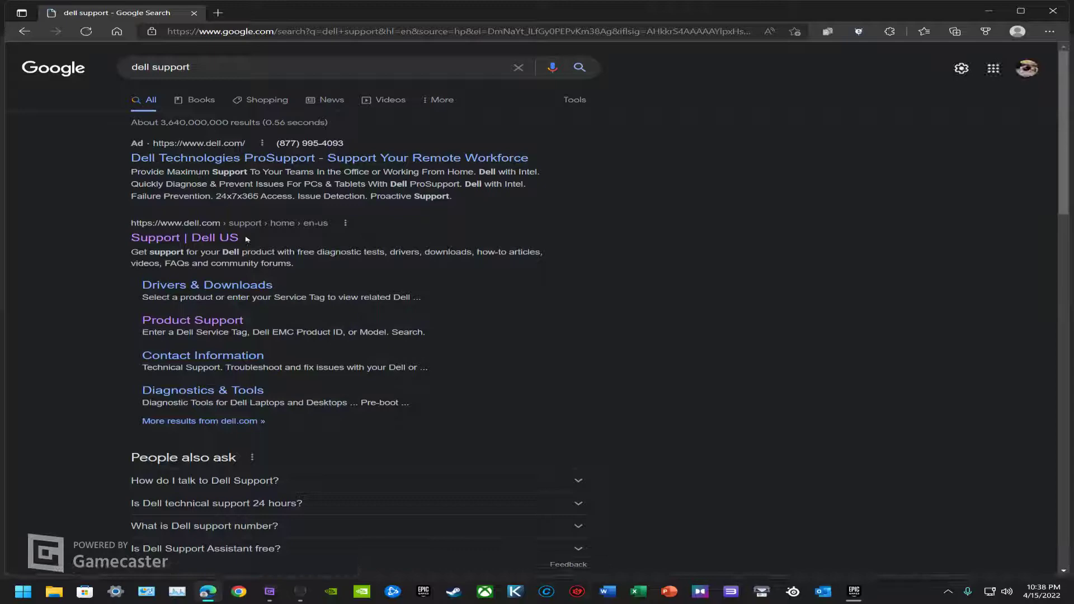
{"action": "left_click", "coordinate": [220, 237]}
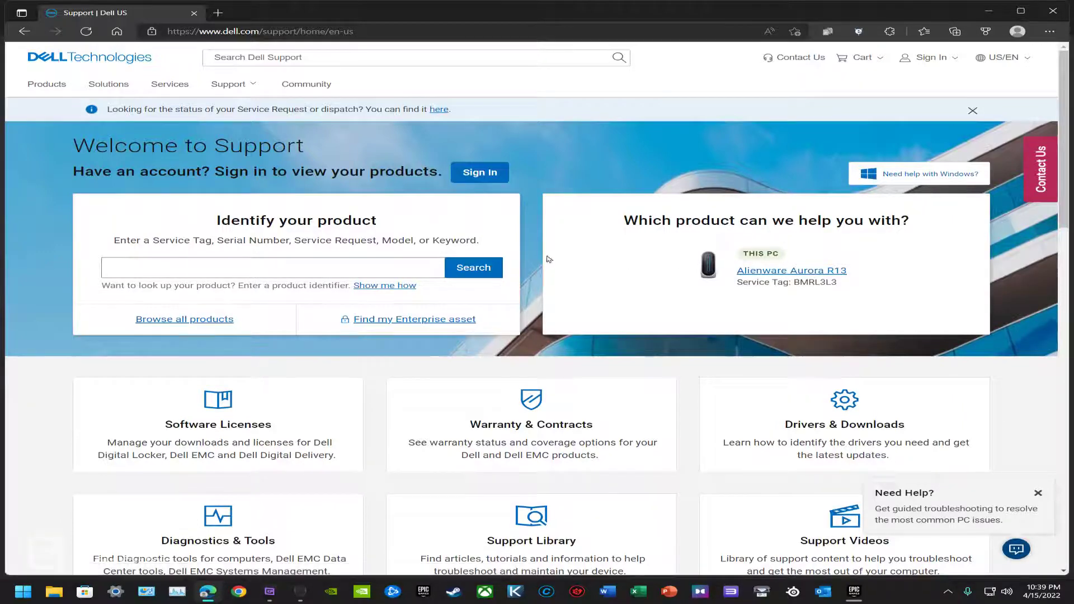
Open the drivers and downloads page for the Alienware Aurora R13 on Dell Support
{"action": "scroll", "coordinate": [616, 326], "scroll_direction": "down", "scroll_amount": 3}
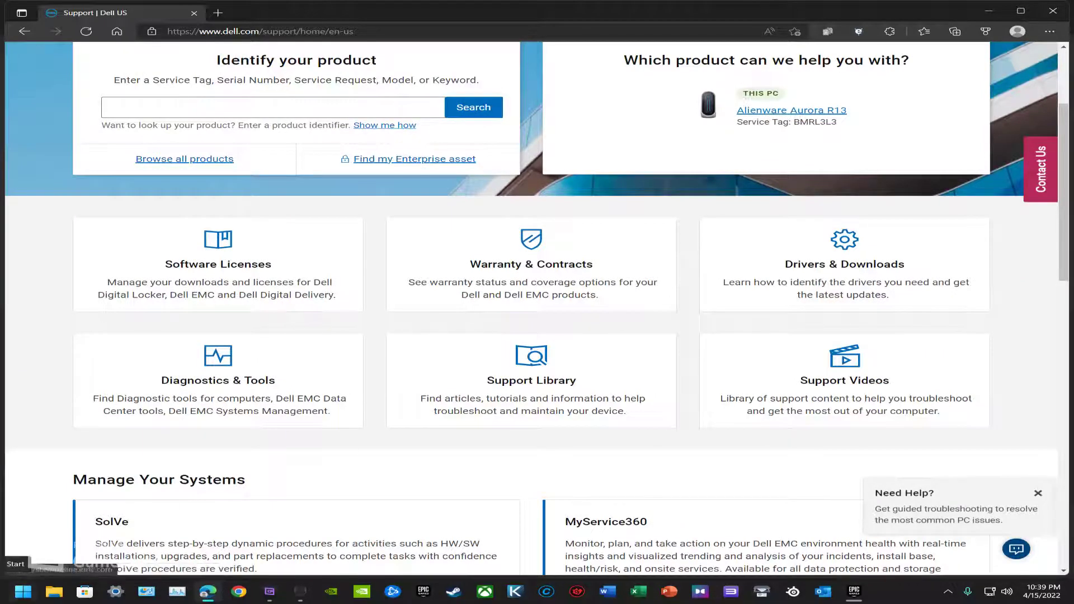
{"action": "left_click", "coordinate": [22, 591]}
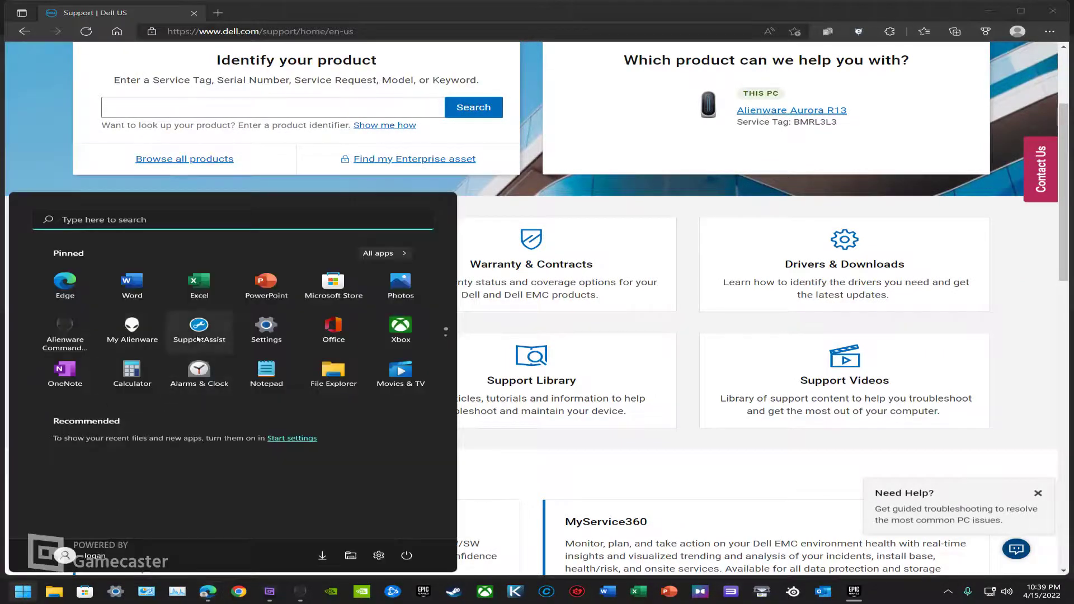
{"action": "left_click", "coordinate": [635, 212]}
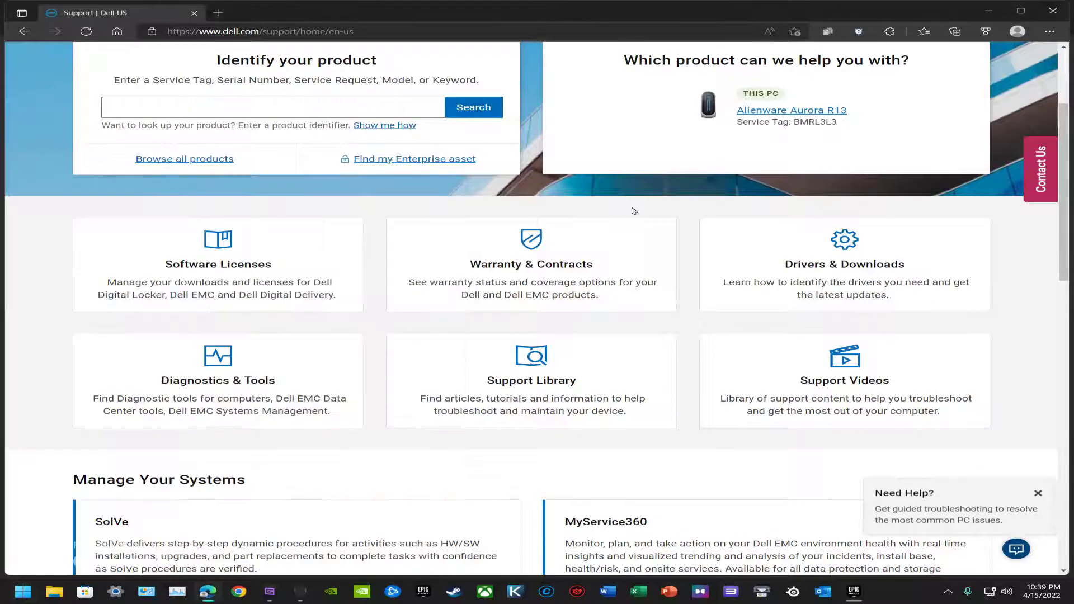
{"action": "scroll", "coordinate": [678, 201], "scroll_direction": "up", "scroll_amount": 3}
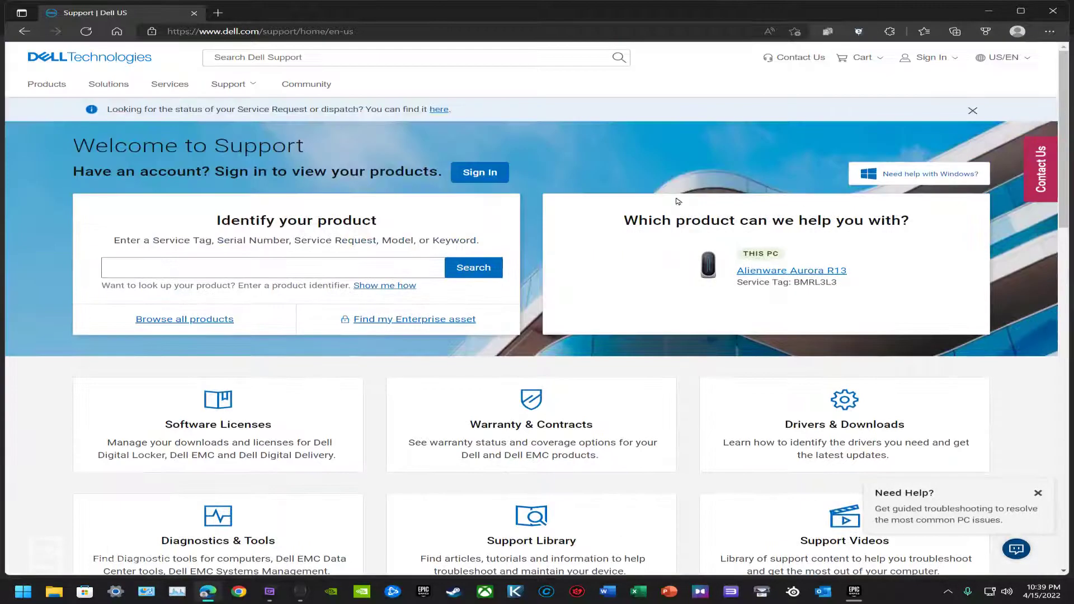
{"action": "left_click", "coordinate": [823, 272]}
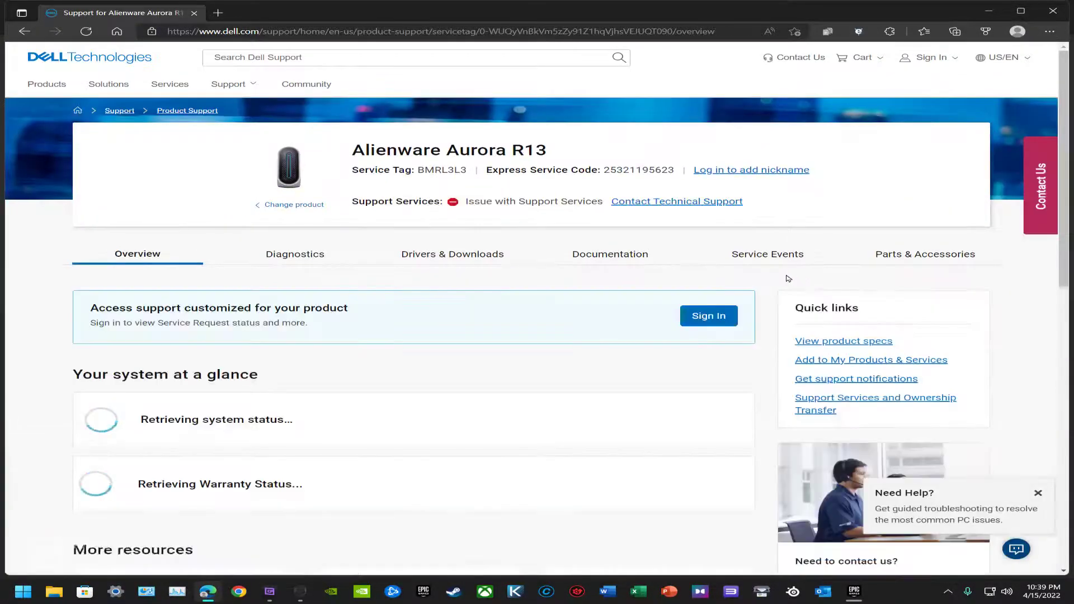
{"action": "left_click", "coordinate": [444, 255]}
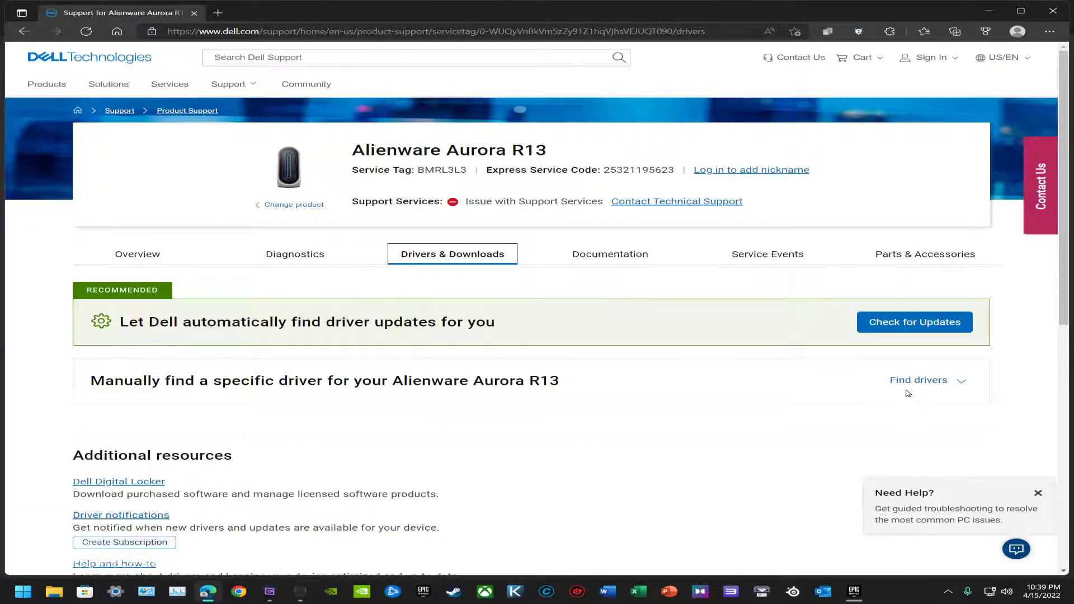
Keep the driver category on All and sort drivers by release date, newest first
{"action": "left_click", "coordinate": [913, 383]}
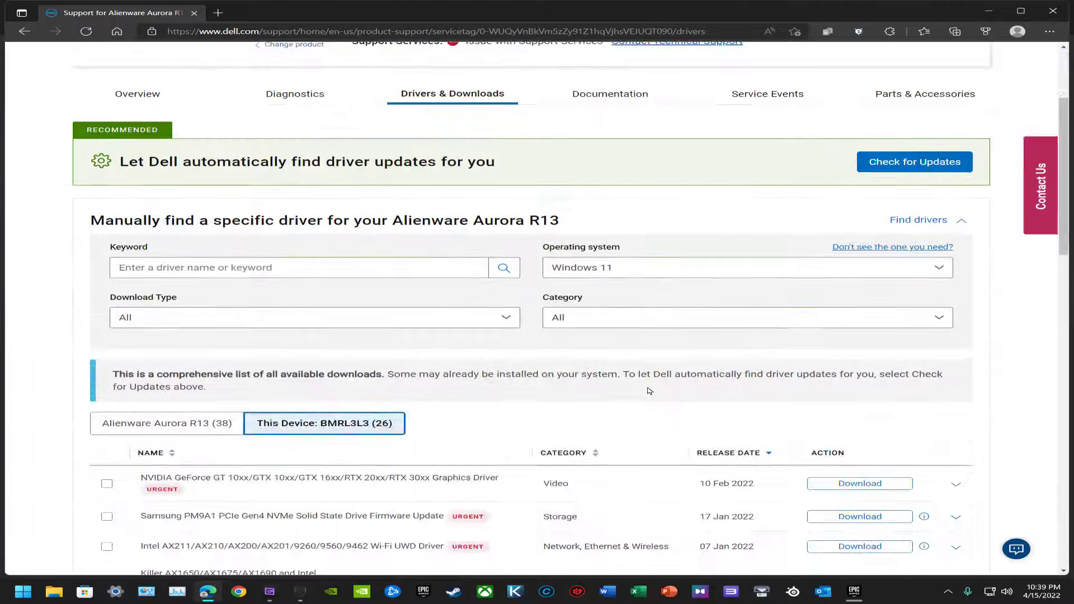
{"action": "left_click", "coordinate": [753, 319]}
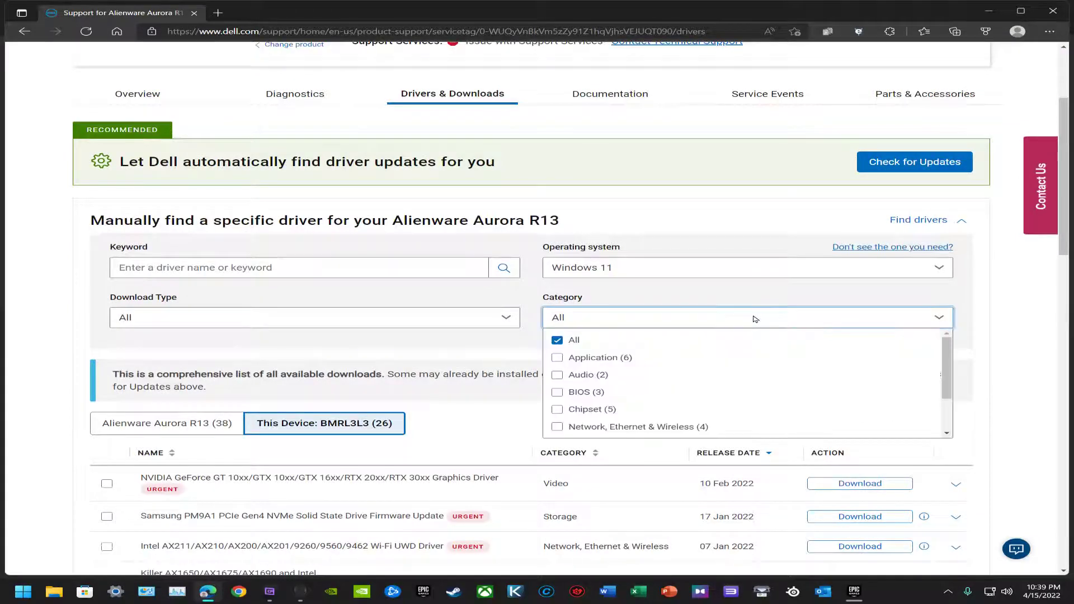
{"action": "left_click", "coordinate": [751, 316]}
{"action": "scroll", "coordinate": [680, 430], "scroll_direction": "down", "scroll_amount": 3}
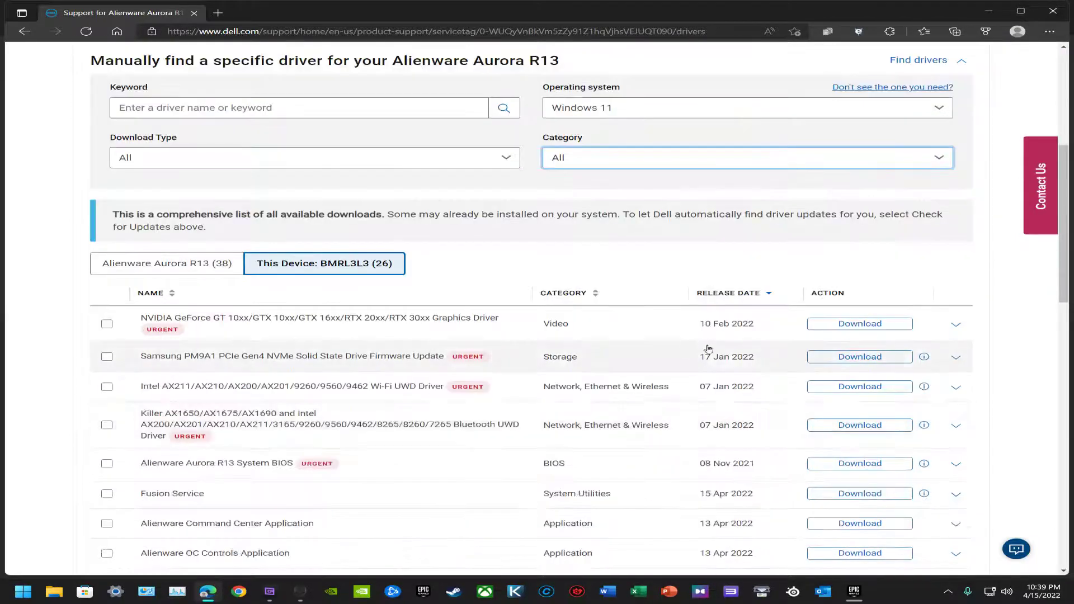
{"action": "left_click", "coordinate": [719, 293]}
{"action": "left_click", "coordinate": [719, 293]}
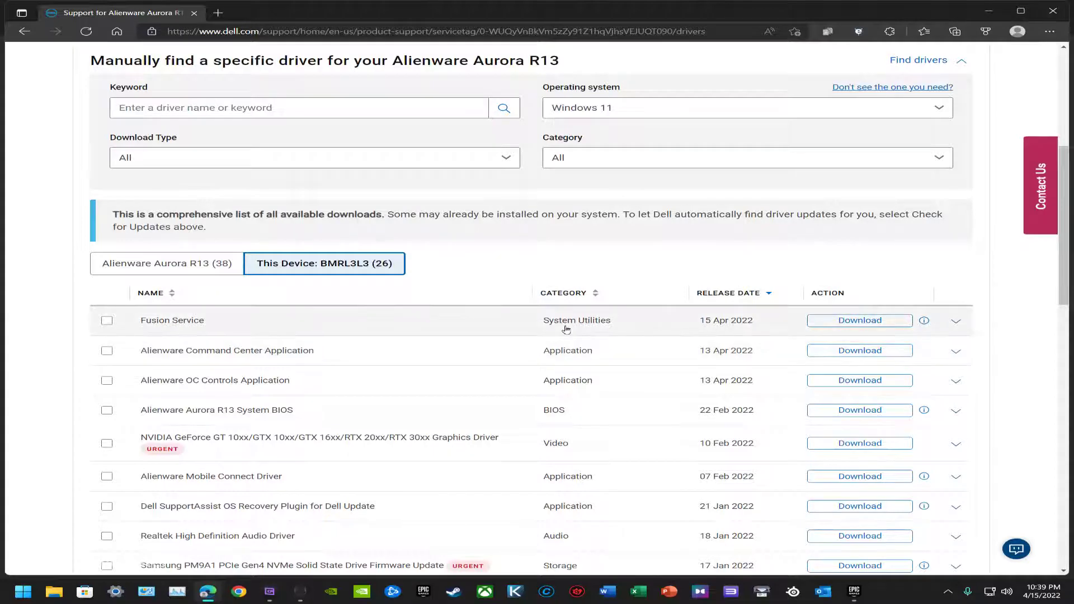
{"action": "scroll", "coordinate": [656, 334], "scroll_direction": "down", "scroll_amount": 3}
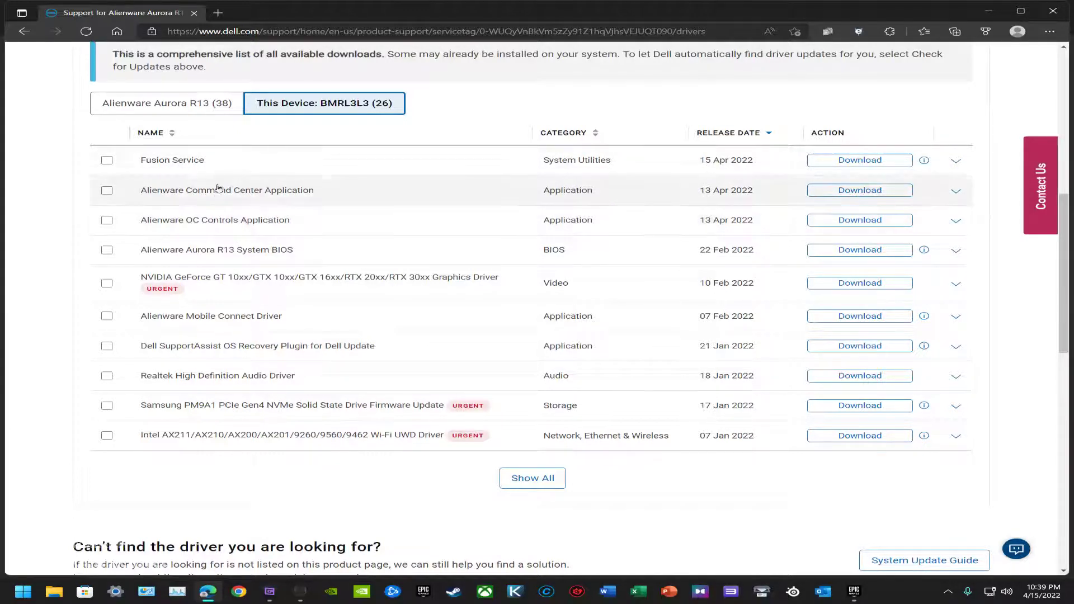
Close Edge and select the Command Center, Fusion Service and OC Controls installers in Downloads
{"action": "left_click", "coordinate": [1043, 14]}
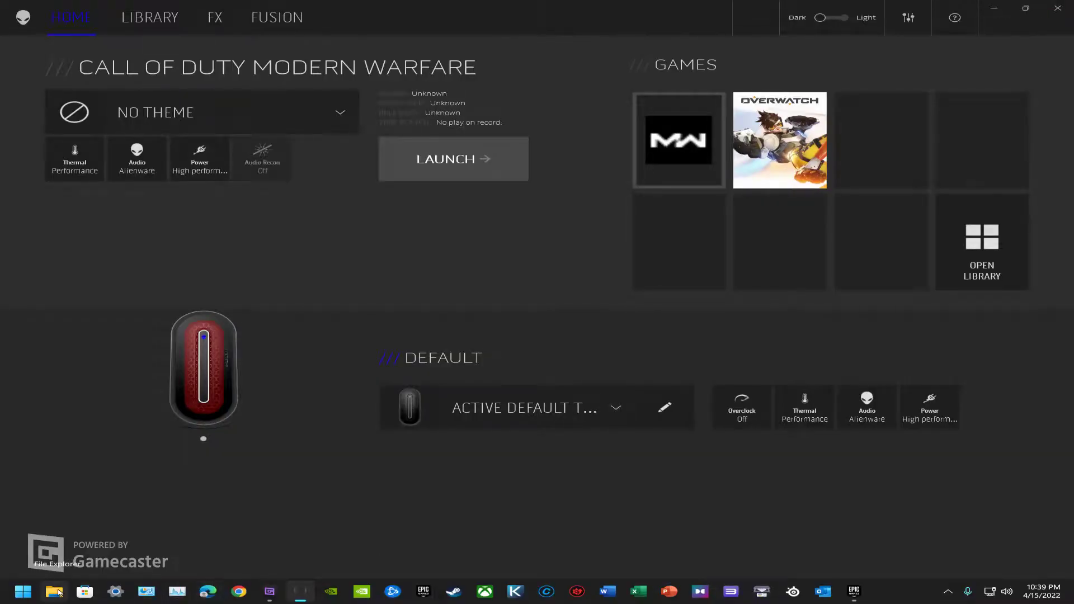
{"action": "left_click", "coordinate": [55, 592]}
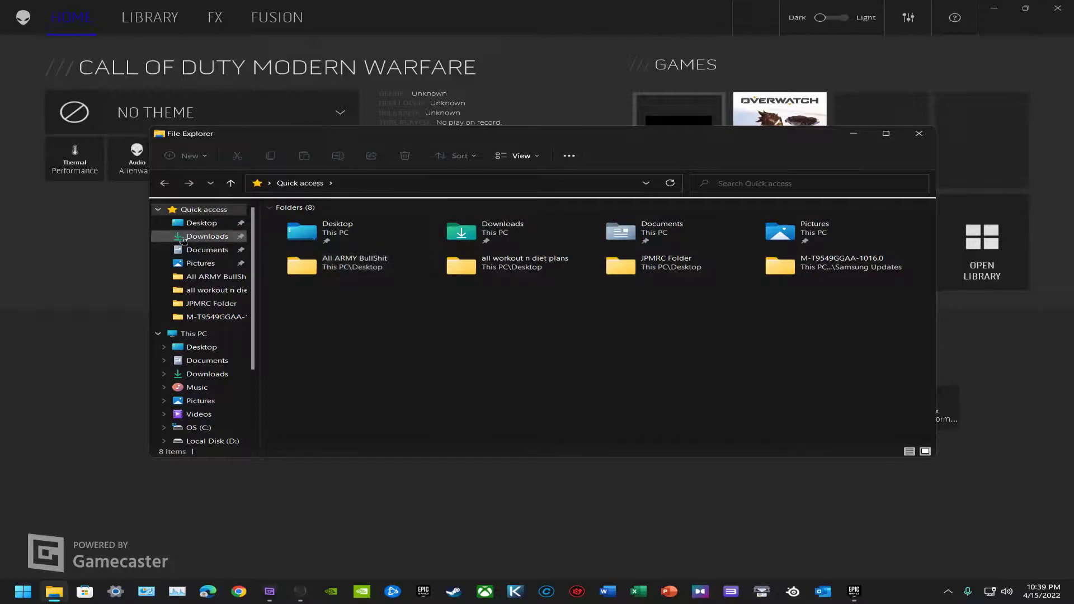
{"action": "left_click", "coordinate": [183, 238]}
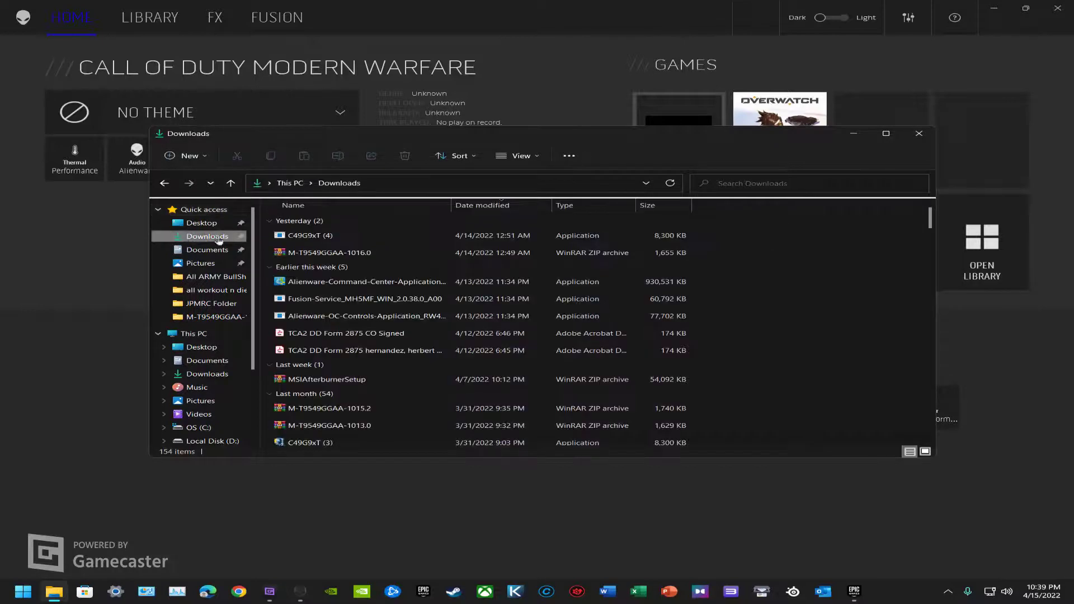
{"action": "left_click", "coordinate": [406, 284]}
{"action": "left_click", "coordinate": [448, 301], "text": "ctrl"}
{"action": "left_click", "coordinate": [488, 317], "text": "ctrl"}
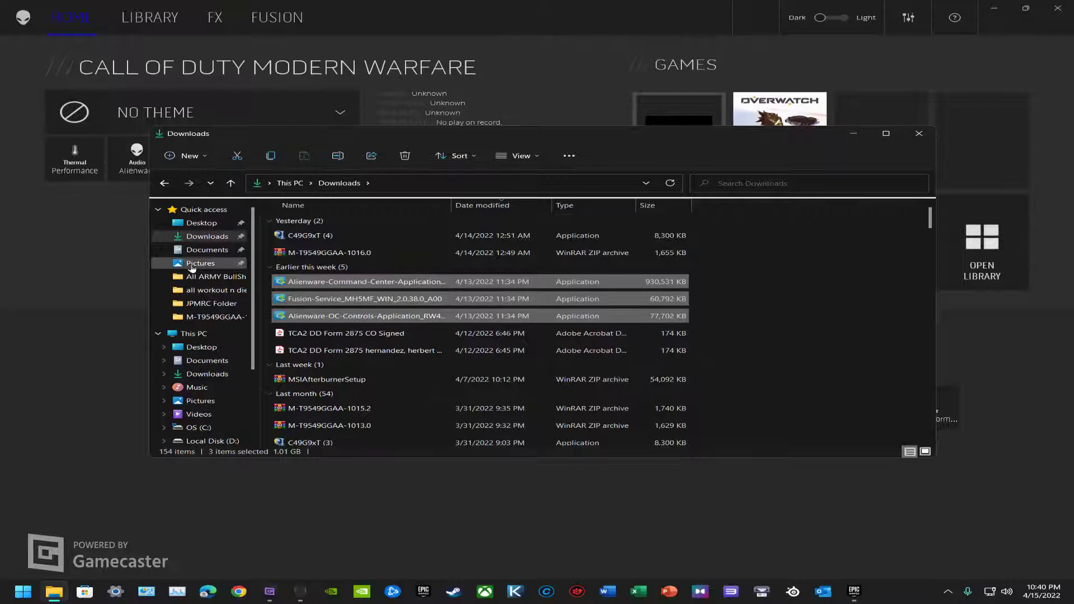
Open the AWCC APR 22 folder on the Desktop
{"action": "left_click", "coordinate": [199, 224]}
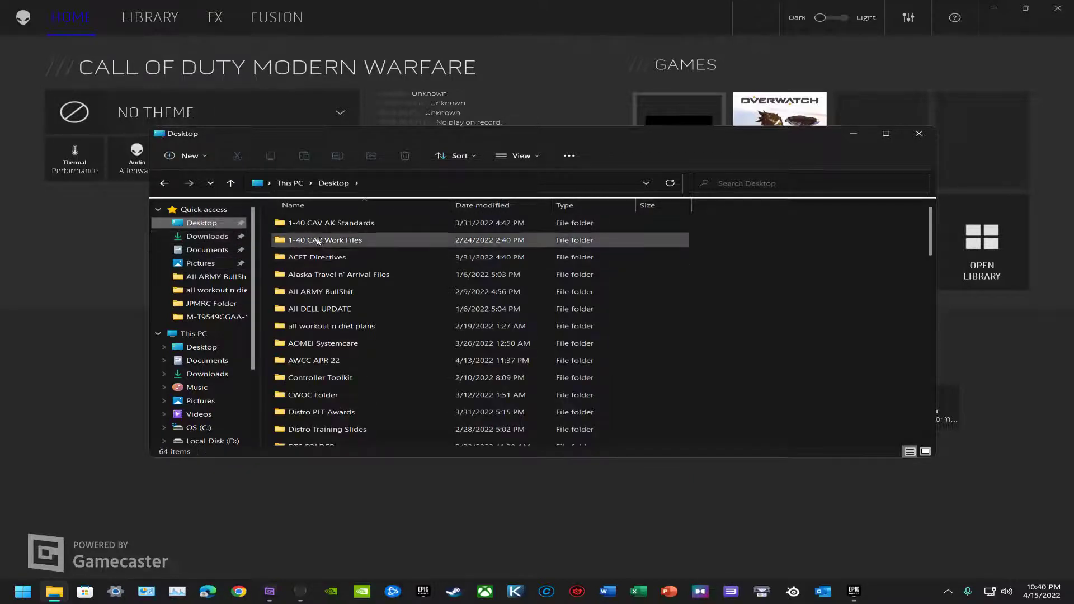
{"action": "left_click", "coordinate": [317, 363]}
{"action": "double_click", "coordinate": [317, 363]}
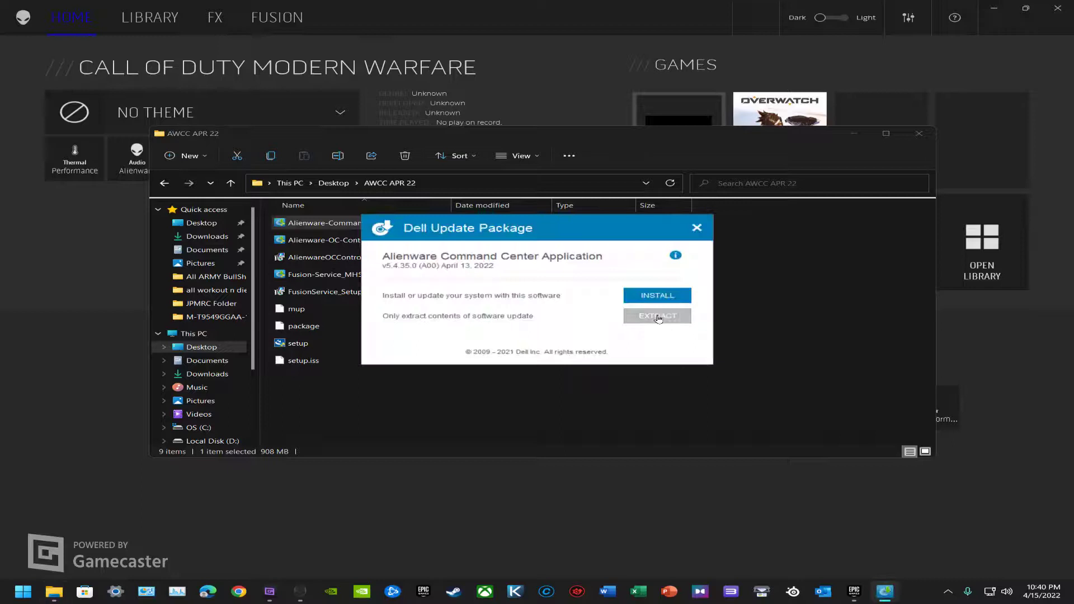
Choose to extract the Command Center package to AWCC APR 22, then cancel the folder choice
{"action": "left_click", "coordinate": [639, 321]}
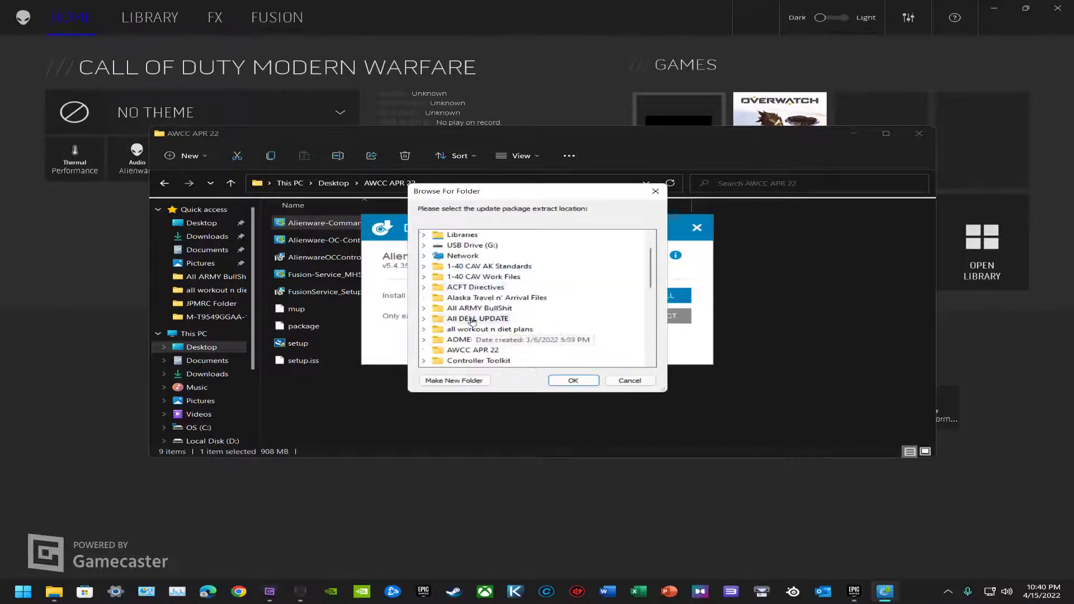
{"action": "left_click", "coordinate": [459, 351]}
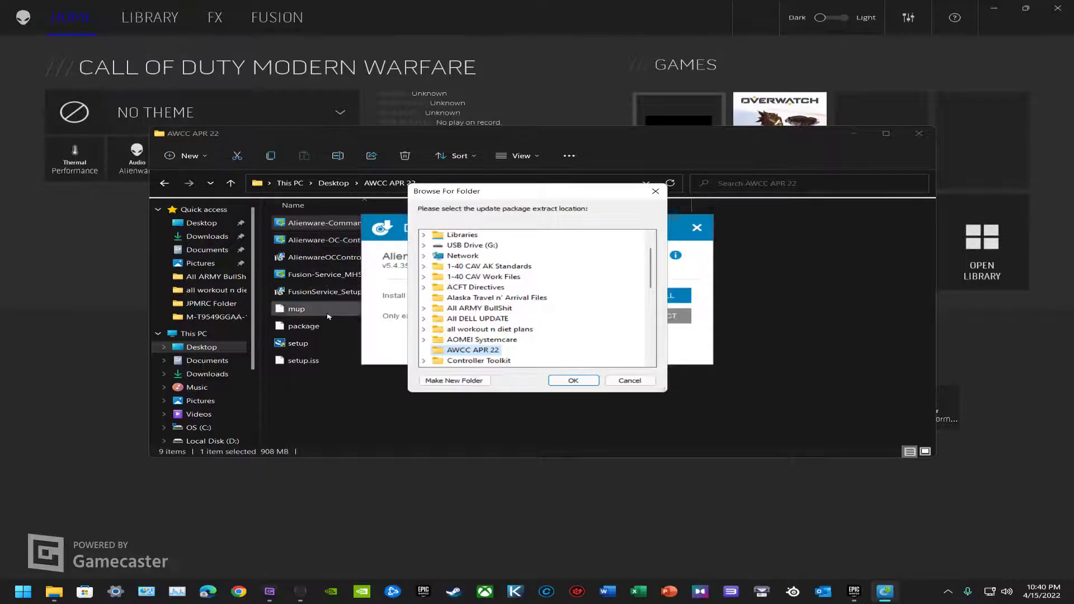
{"action": "left_click", "coordinate": [646, 380]}
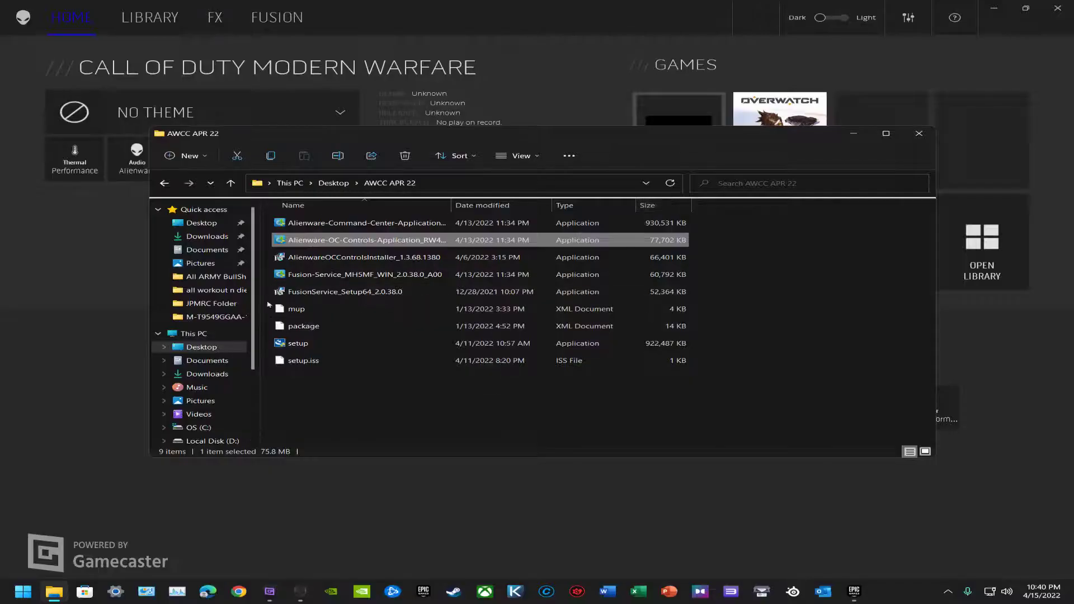
Run the setup installer from AWCC APR 22 as administrator
{"action": "double_click", "coordinate": [336, 275]}
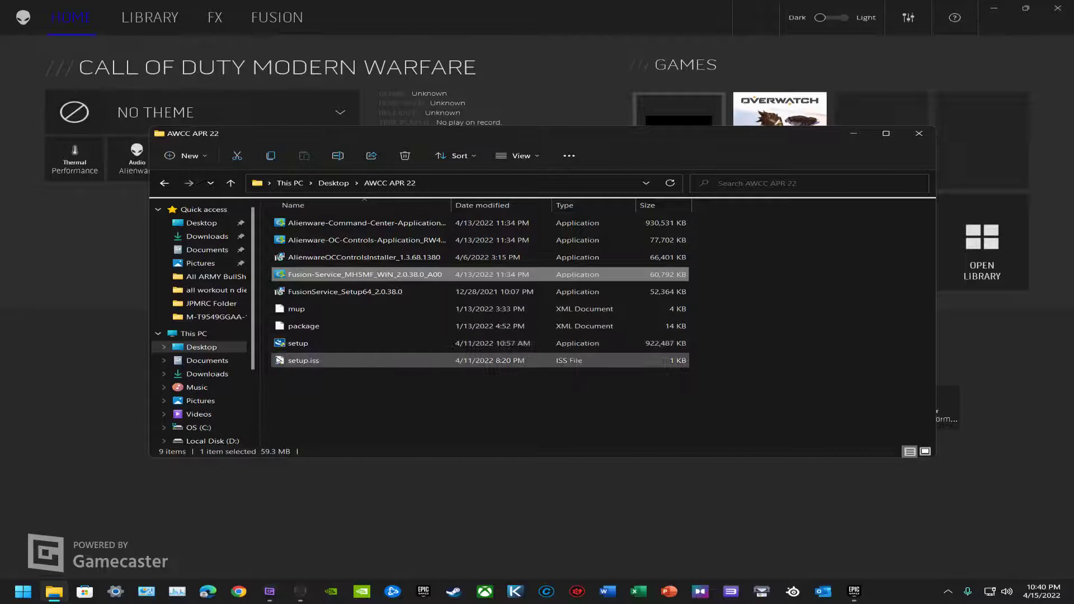
{"action": "right_click", "coordinate": [292, 344]}
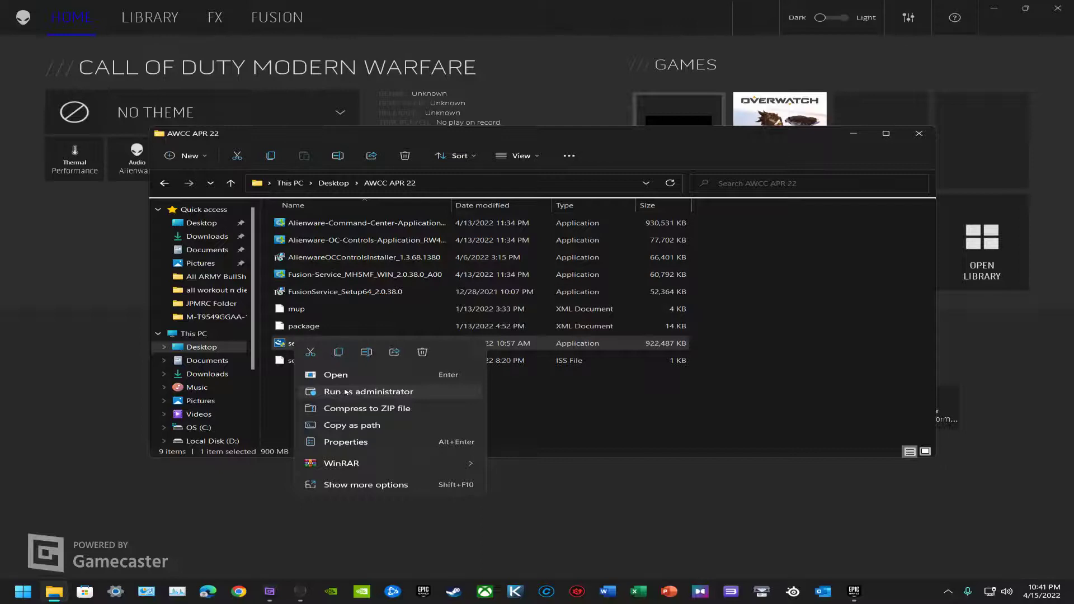
{"action": "left_click", "coordinate": [493, 398]}
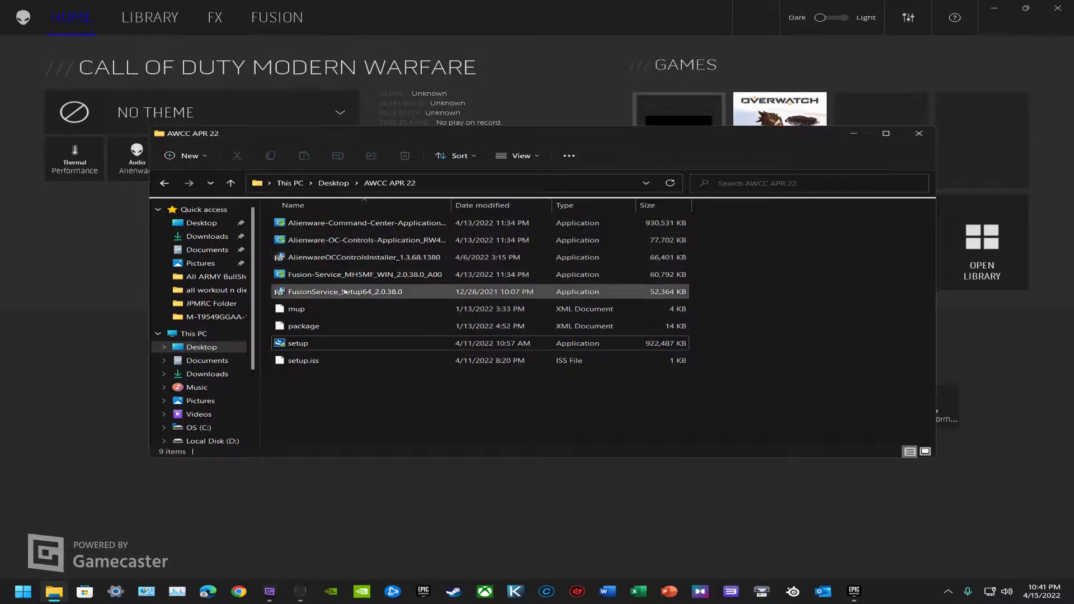
Run the Fusion Service and OC Controls installers as administrator
{"action": "right_click", "coordinate": [322, 292]}
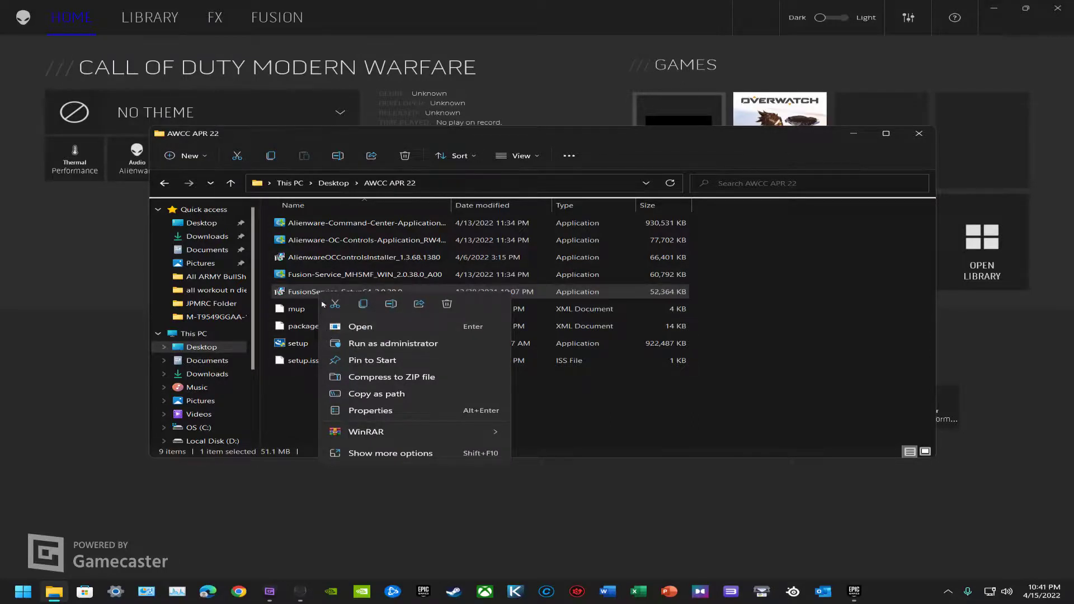
{"action": "right_click", "coordinate": [320, 260]}
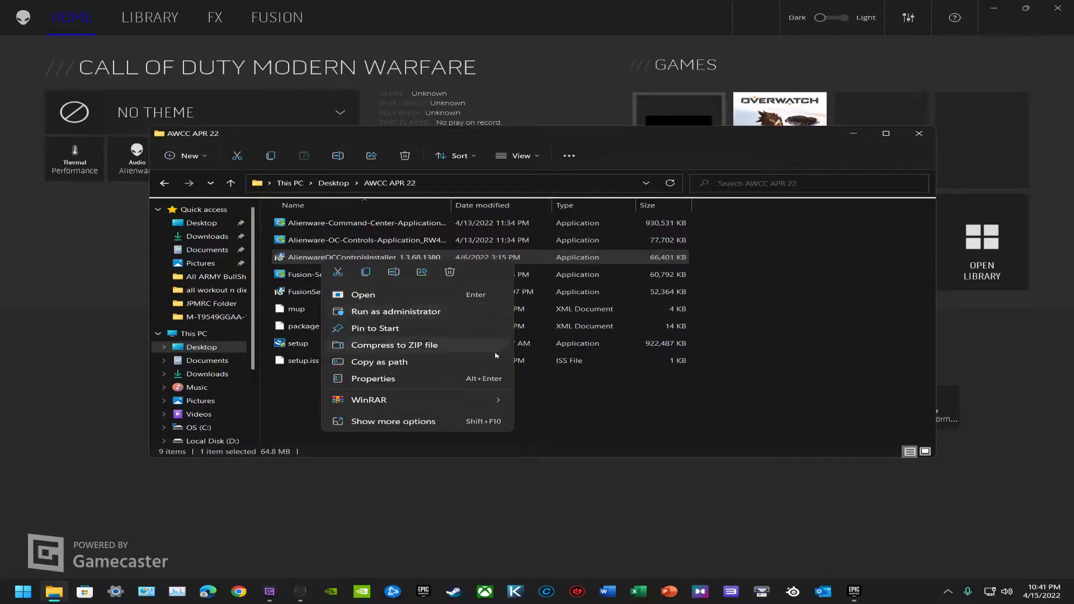
{"action": "left_click", "coordinate": [619, 398]}
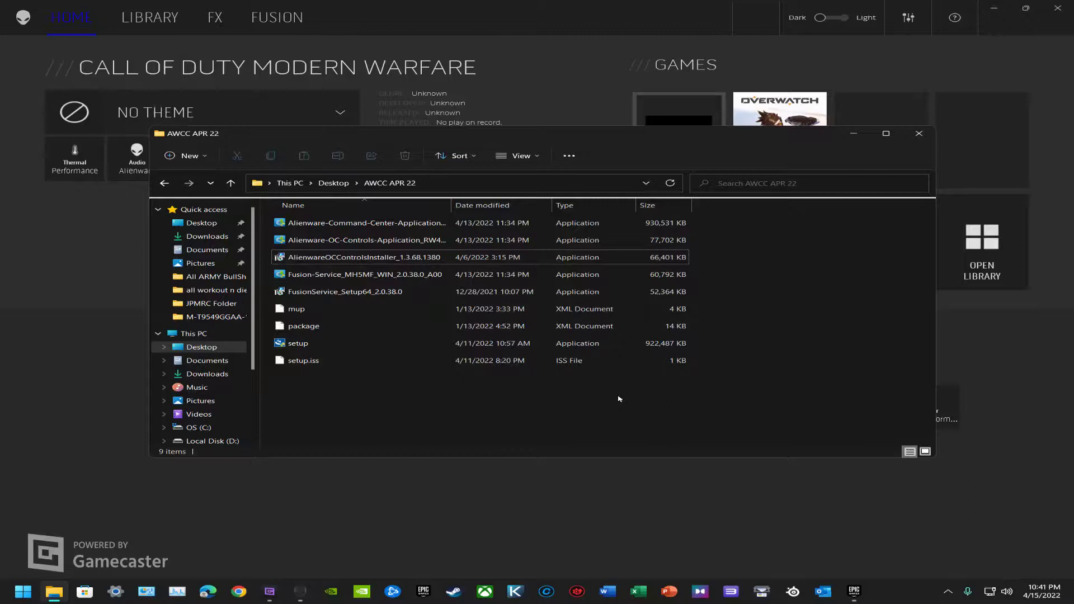
{"action": "mouse_move", "coordinate": [300, 591]}
Restart the PC from the Start menu's power options
{"action": "left_click", "coordinate": [22, 591]}
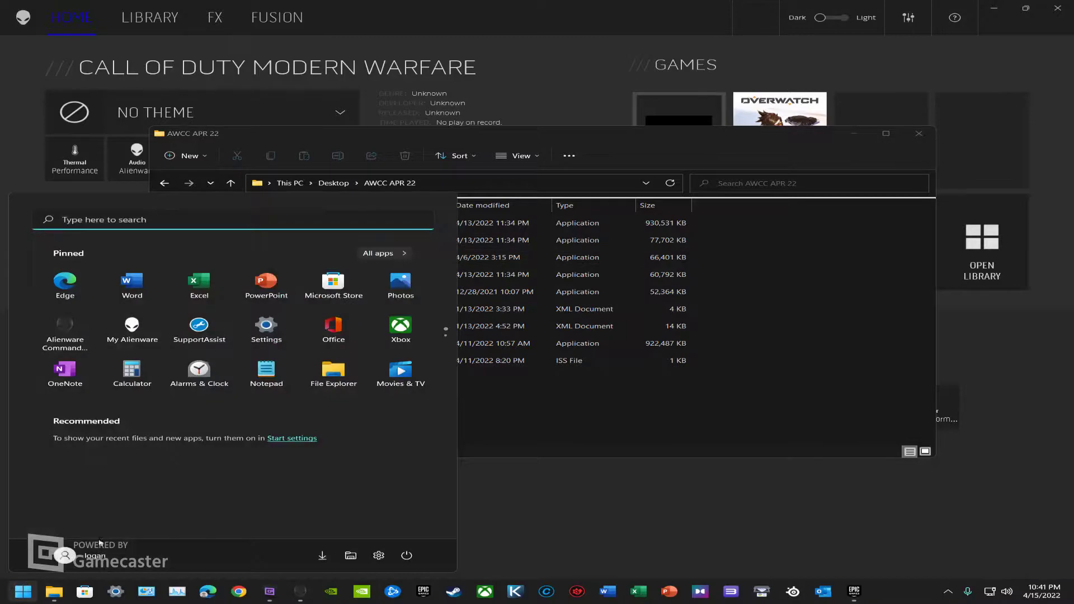
{"action": "left_click", "coordinate": [406, 556]}
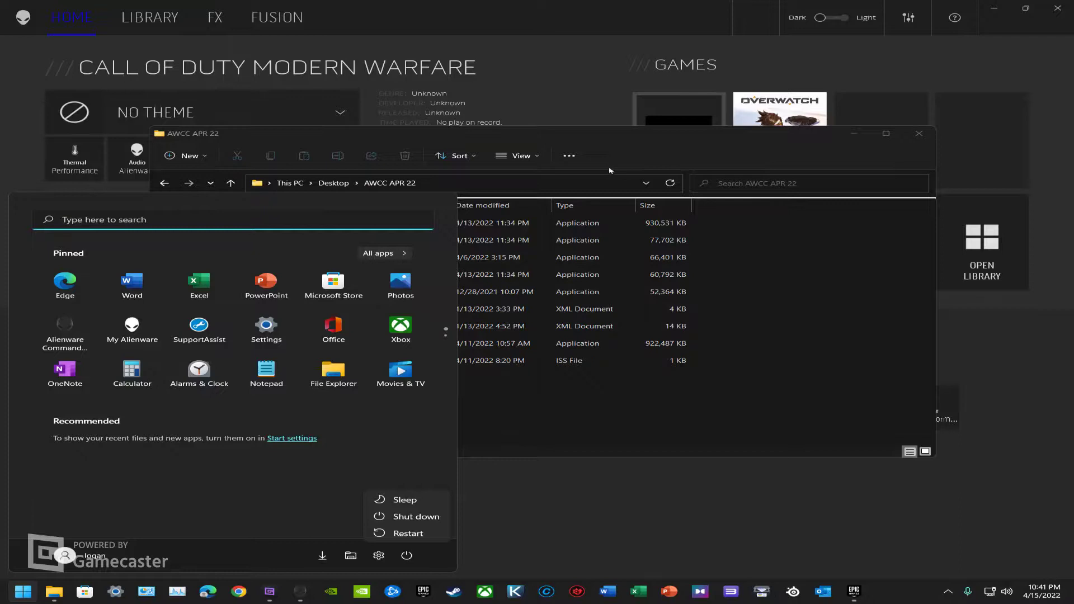
{"action": "left_click", "coordinate": [973, 133]}
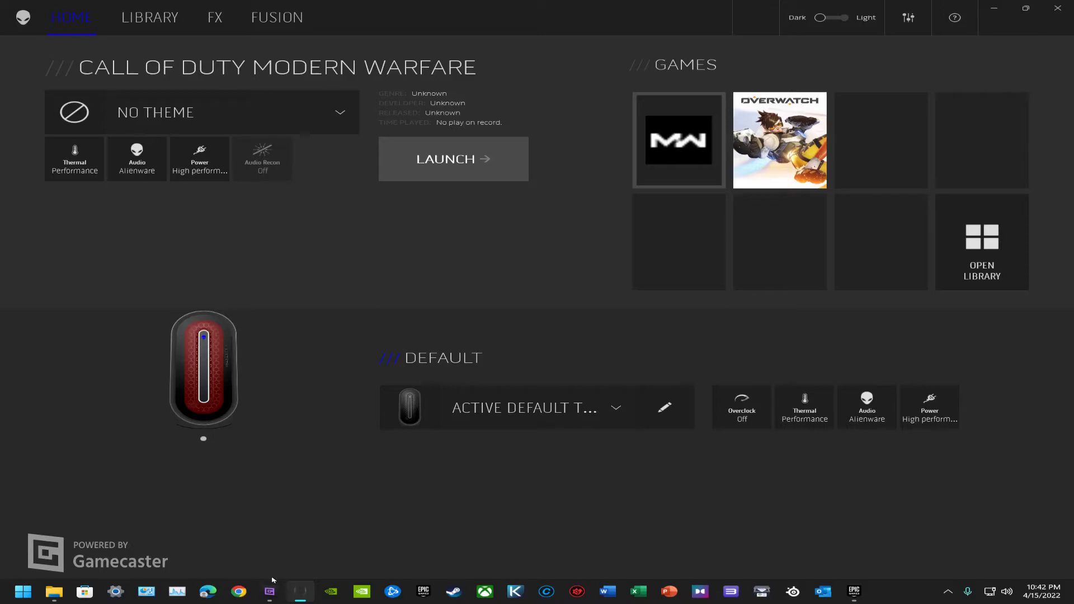
{"action": "left_click", "coordinate": [298, 554]}
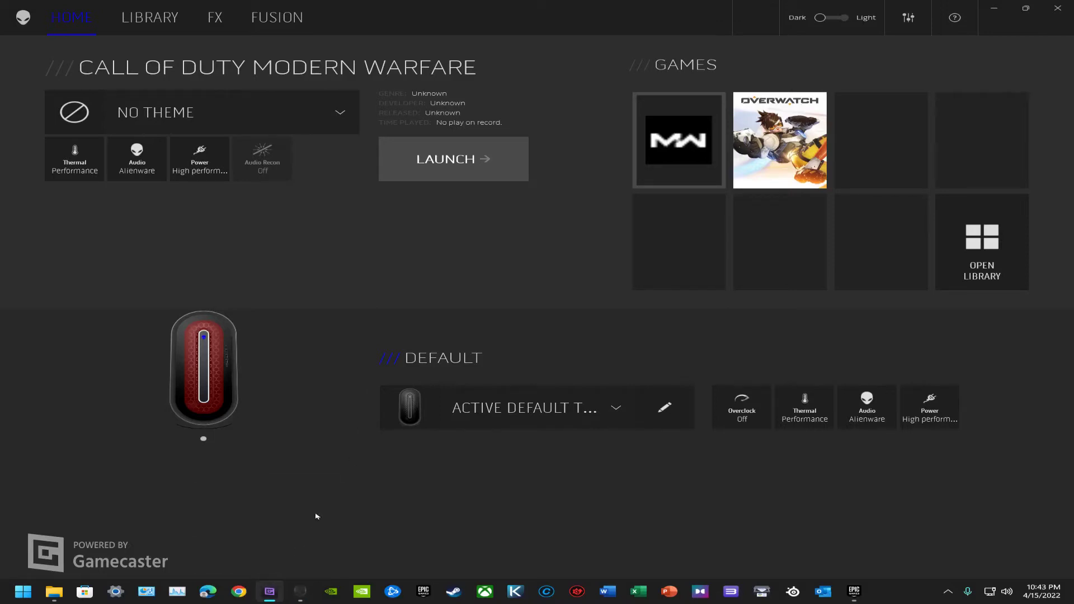